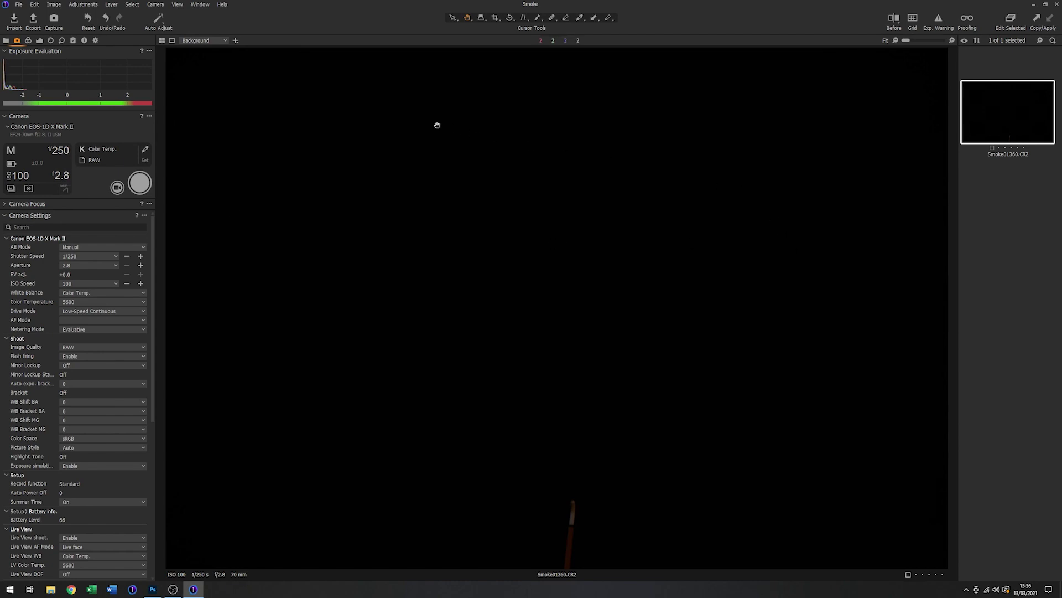
Step: Switch the cursor tool from Pan to Select with the V key
{"action": "key", "text": "v"}
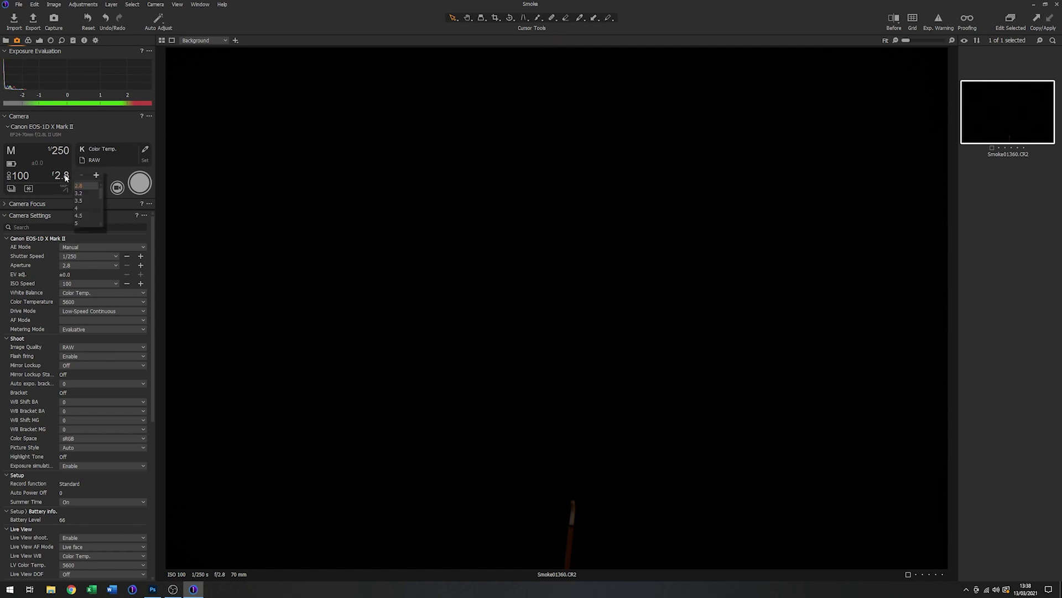
Step: Choose f/8 from the camera's aperture list in the Camera panel
{"action": "left_click_drag", "start_coordinate": [101, 192], "coordinate": [102, 205]}
{"action": "left_click", "coordinate": [93, 193]}
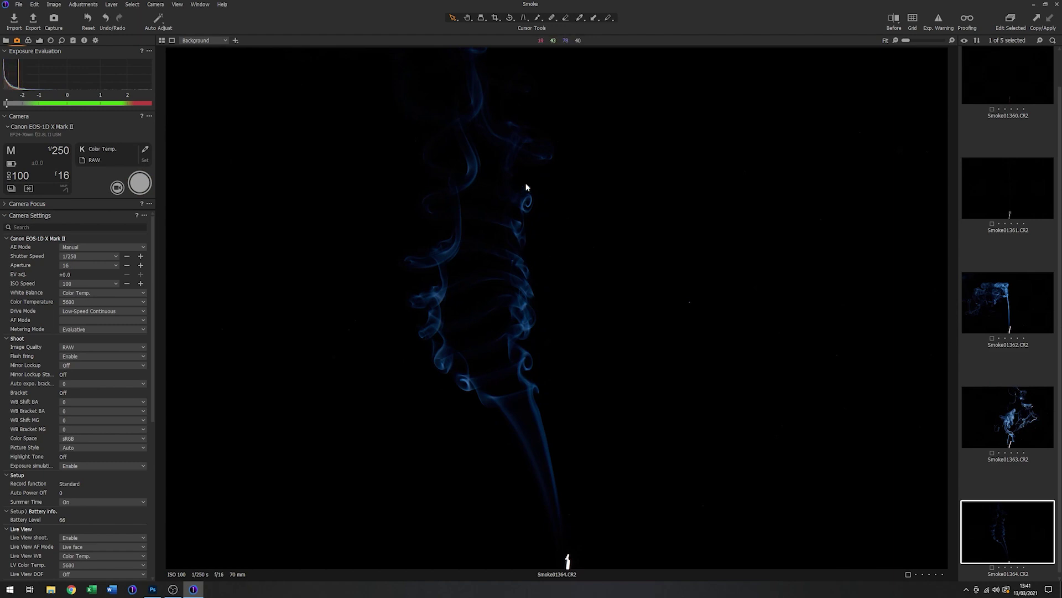
{"action": "left_click", "coordinate": [951, 41]}
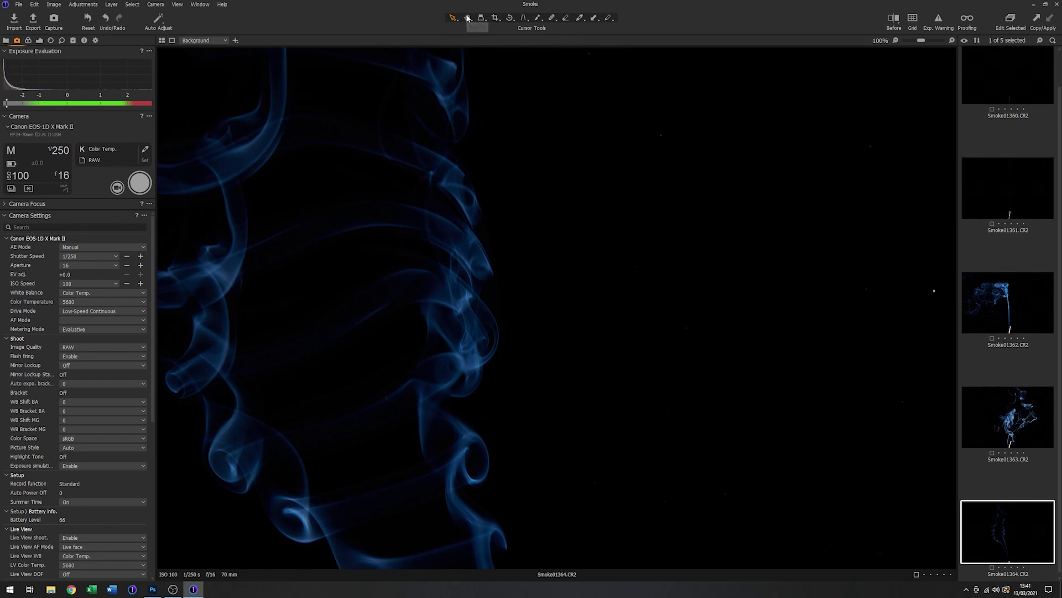
{"action": "left_click_drag", "start_coordinate": [286, 279], "coordinate": [565, 320]}
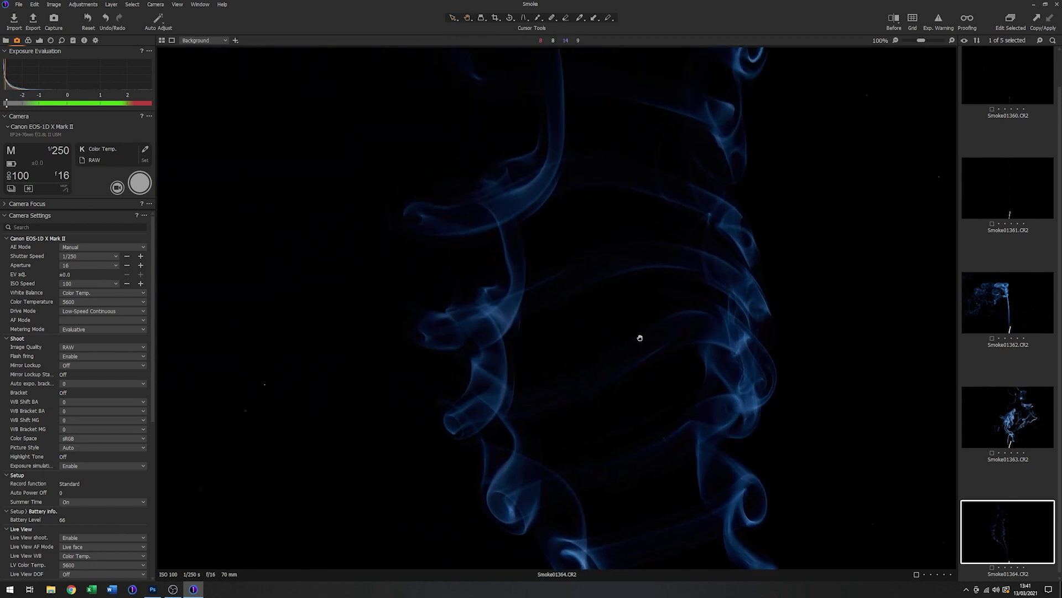
{"action": "left_click_drag", "start_coordinate": [664, 316], "coordinate": [625, 218]}
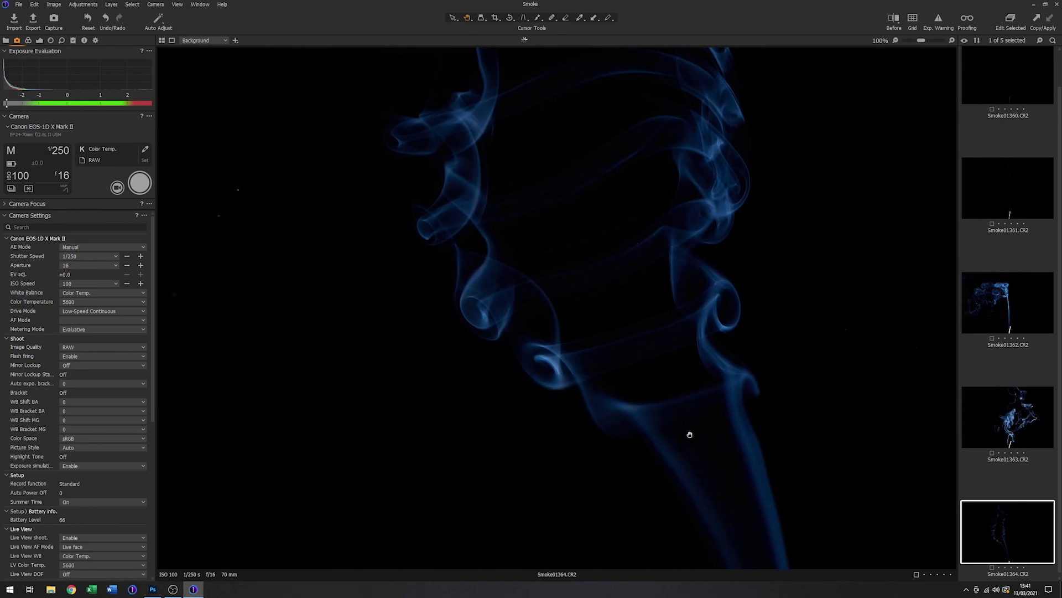
{"action": "left_click_drag", "start_coordinate": [691, 435], "coordinate": [547, 274]}
{"action": "left_click_drag", "start_coordinate": [551, 216], "coordinate": [702, 460]}
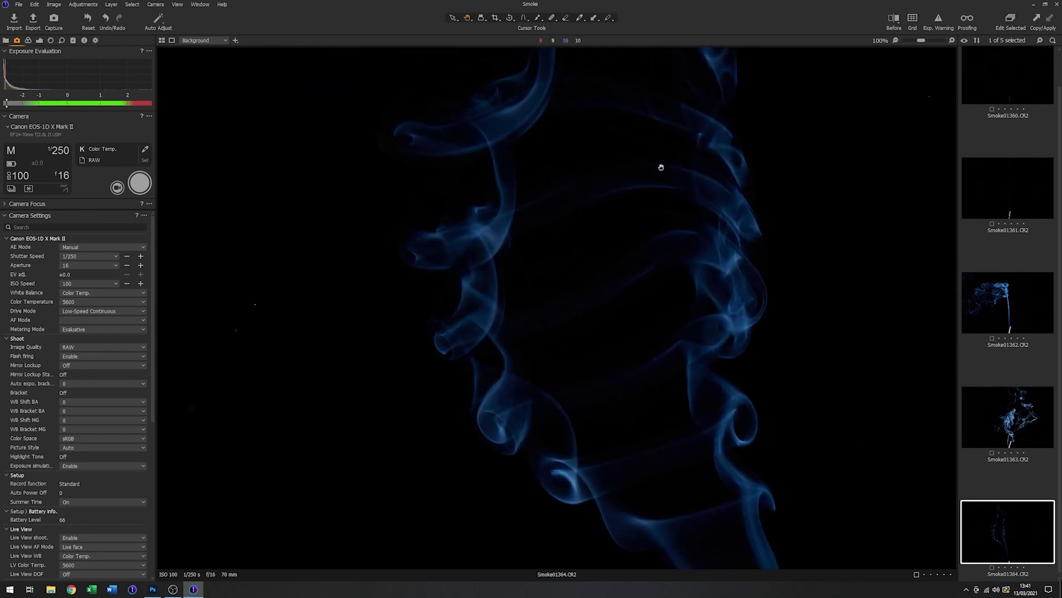
{"action": "left_click_drag", "start_coordinate": [650, 163], "coordinate": [579, 266]}
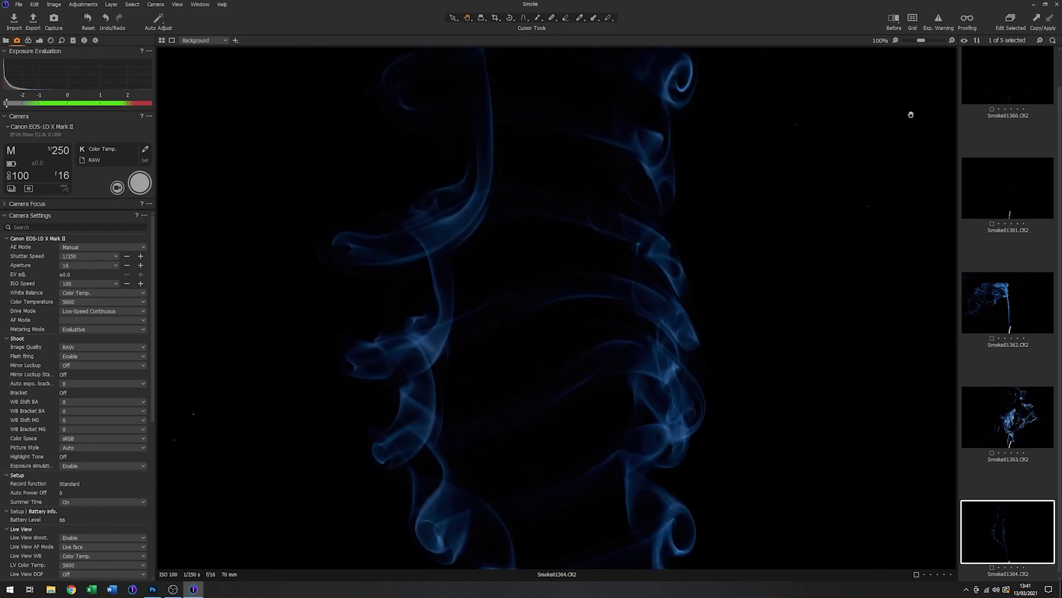
{"action": "left_click", "coordinate": [896, 41]}
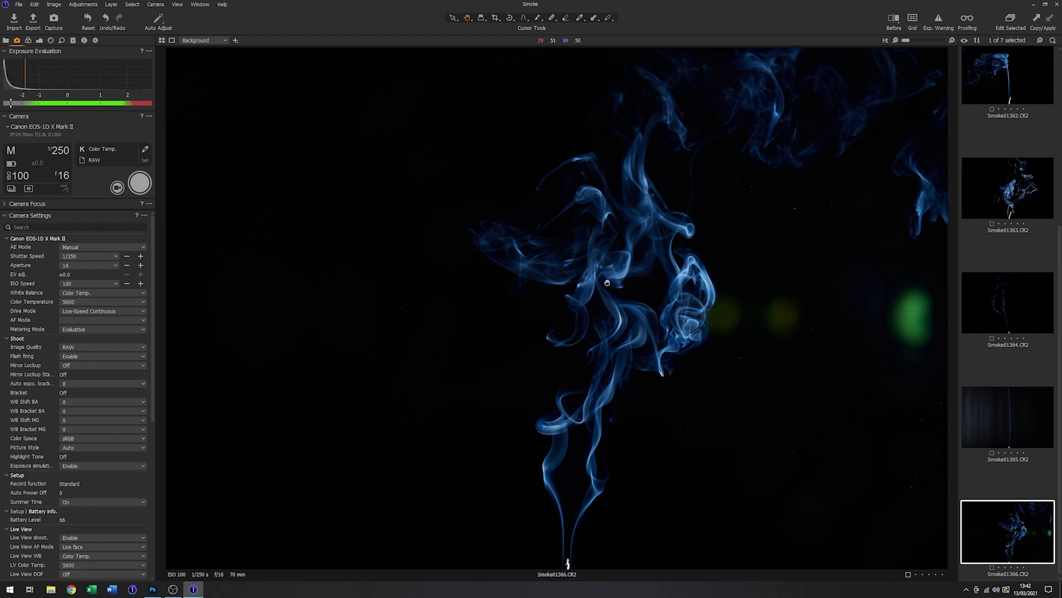
Step: Review the Smoke01365.CR2 and Smoke01366.CR2 shots in the viewer
{"action": "left_click", "coordinate": [1016, 430]}
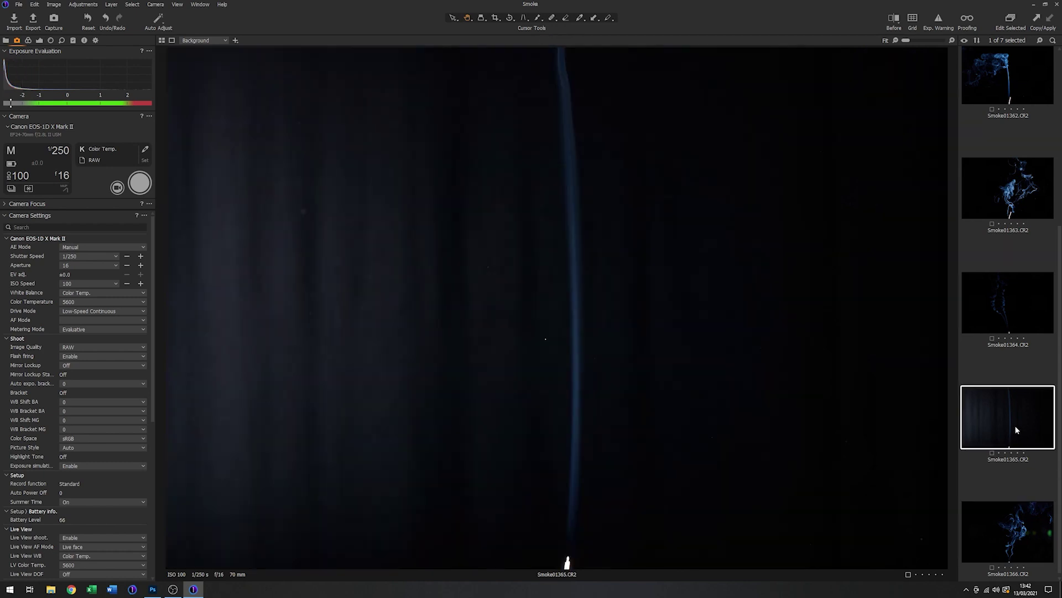
{"action": "left_click", "coordinate": [1015, 529]}
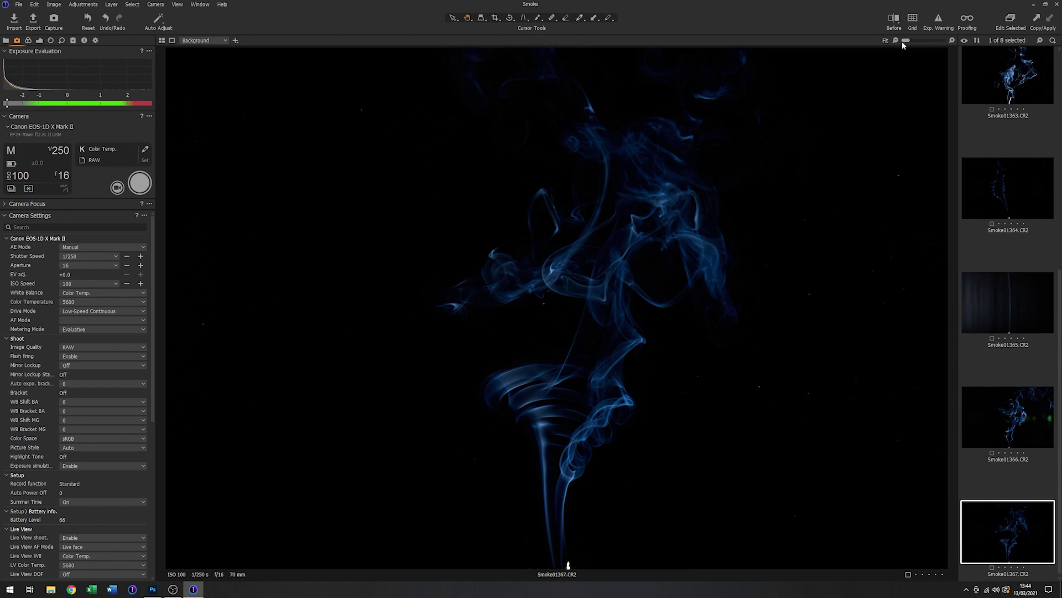
Step: Zoom to 100% and pan across the lower and upper smoke, checking for dust
{"action": "left_click", "coordinate": [952, 41]}
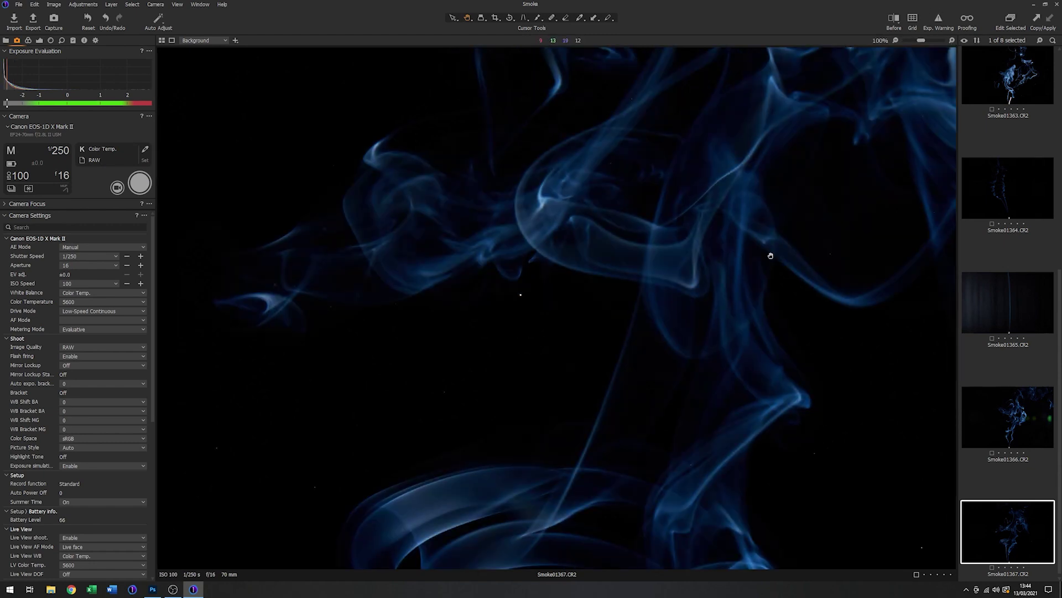
{"action": "left_click_drag", "start_coordinate": [770, 255], "coordinate": [629, 160]}
{"action": "left_click_drag", "start_coordinate": [459, 373], "coordinate": [588, 191]}
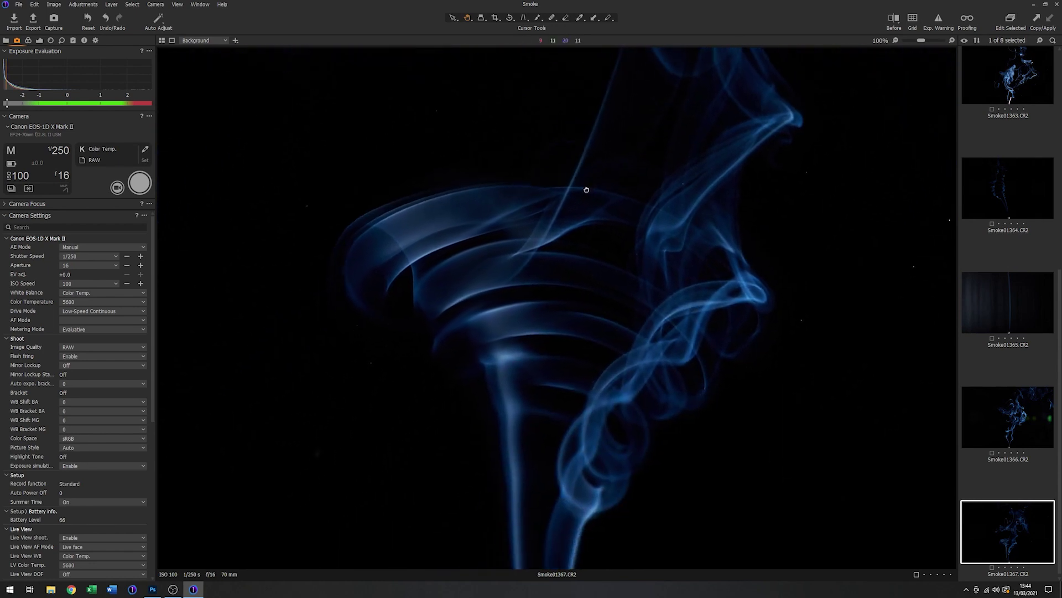
{"action": "left_click_drag", "start_coordinate": [655, 351], "coordinate": [741, 237]}
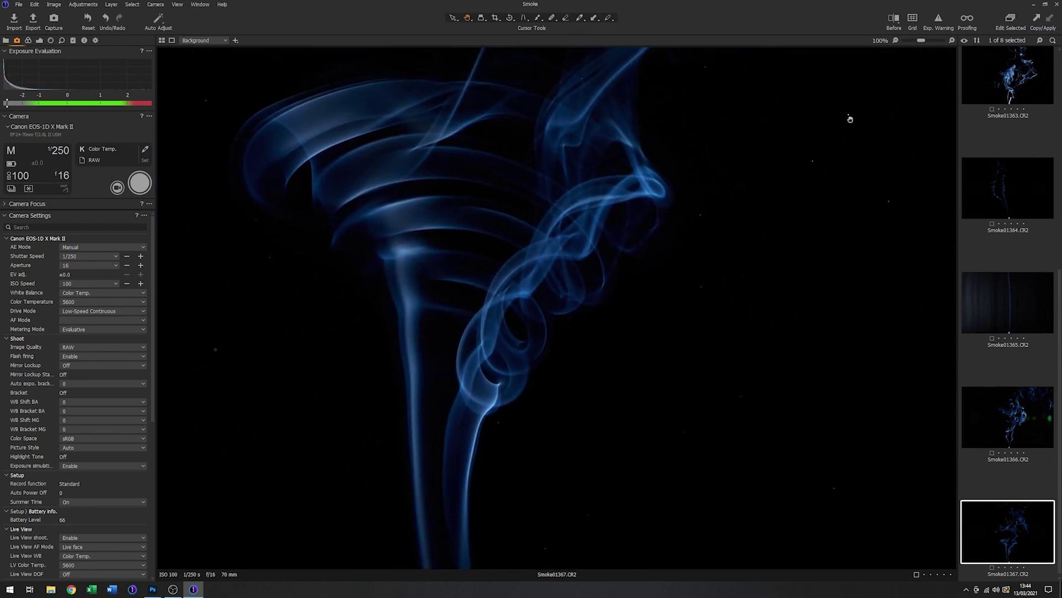
{"action": "left_click_drag", "start_coordinate": [592, 151], "coordinate": [654, 361]}
{"action": "left_click_drag", "start_coordinate": [518, 174], "coordinate": [552, 386]}
{"action": "left_click_drag", "start_coordinate": [653, 203], "coordinate": [493, 190]}
{"action": "left_click_drag", "start_coordinate": [851, 171], "coordinate": [737, 147]}
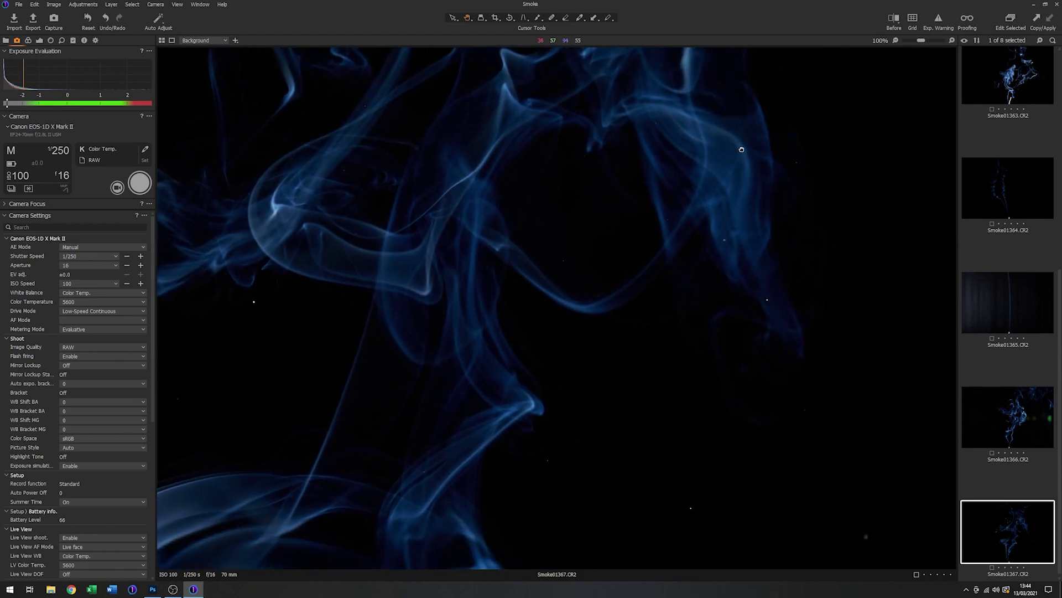
Step: Pan down the smoke column to the candle flame, then back up to check the top
{"action": "left_click_drag", "start_coordinate": [749, 367], "coordinate": [750, 231]}
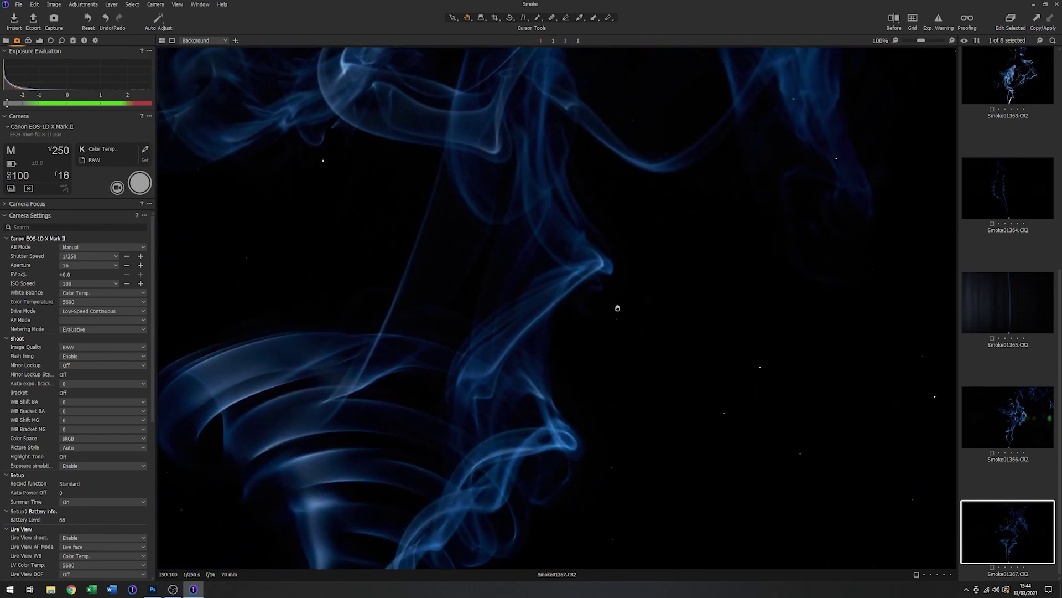
{"action": "left_click_drag", "start_coordinate": [616, 308], "coordinate": [764, 167]}
{"action": "left_click_drag", "start_coordinate": [550, 353], "coordinate": [643, 197]}
{"action": "left_click_drag", "start_coordinate": [692, 302], "coordinate": [620, 228]}
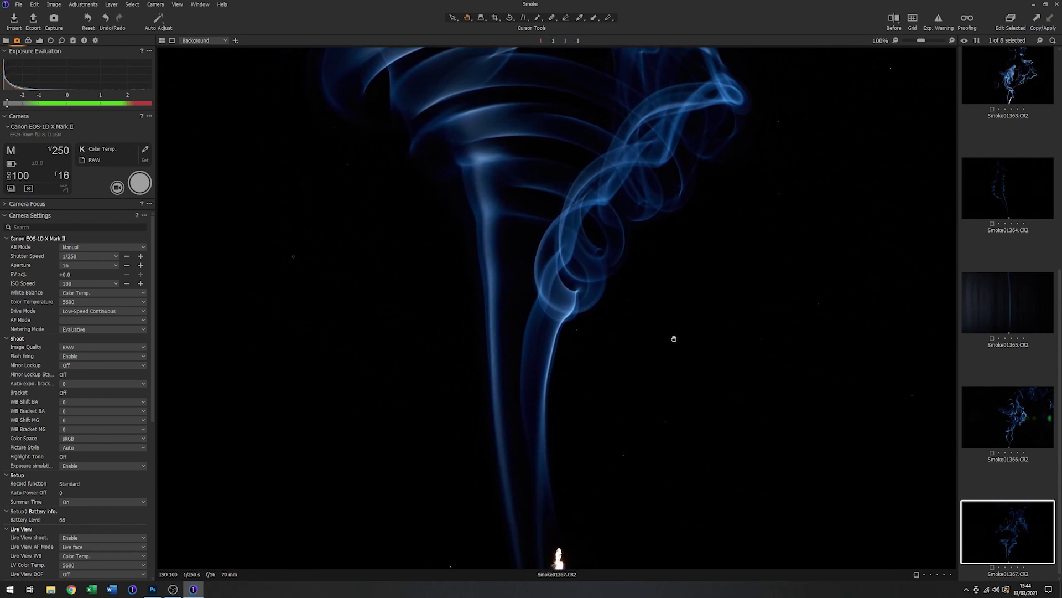
{"action": "left_click_drag", "start_coordinate": [655, 147], "coordinate": [688, 329]}
{"action": "left_click_drag", "start_coordinate": [607, 195], "coordinate": [612, 369]}
{"action": "left_click_drag", "start_coordinate": [646, 176], "coordinate": [601, 399]}
{"action": "left_click_drag", "start_coordinate": [670, 193], "coordinate": [558, 278]}
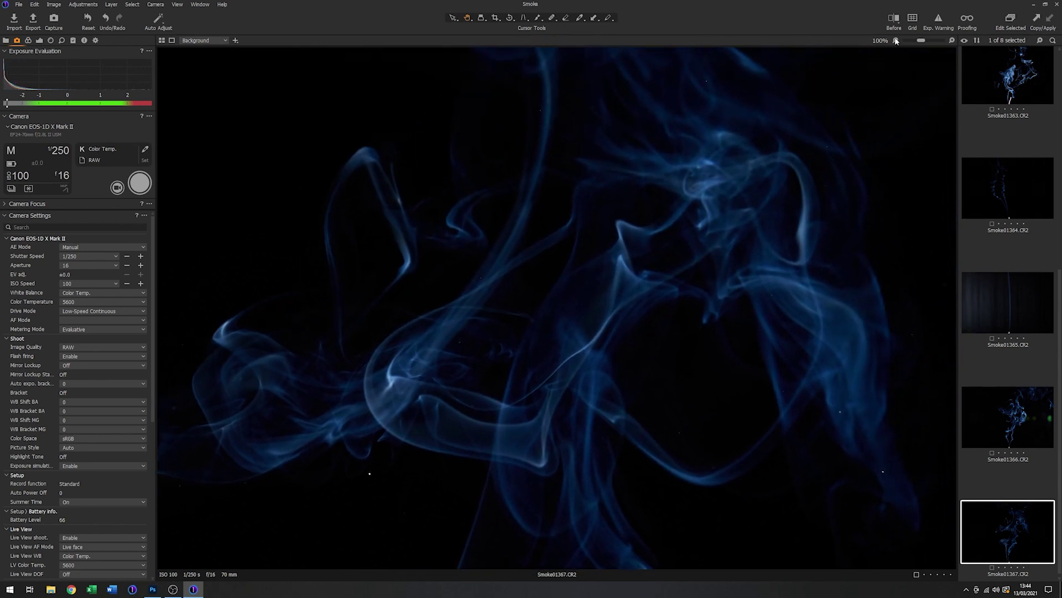
Step: Return the viewer to Fit so the whole smoke photo shows
{"action": "left_click", "coordinate": [896, 40]}
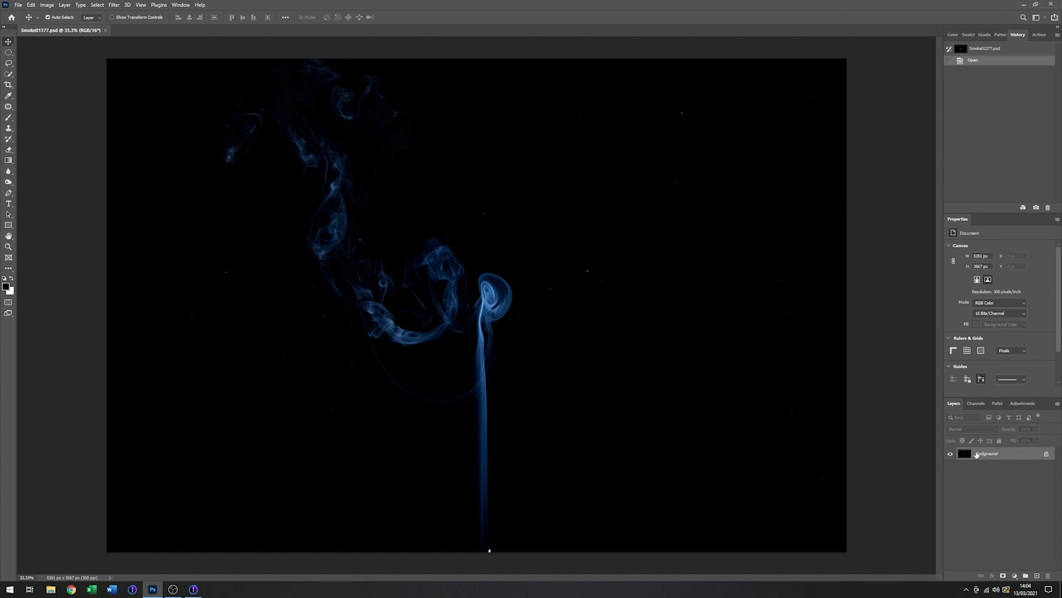
Step: Create a Background copy layer from the Background layer's context menu
{"action": "right_click", "coordinate": [976, 455]}
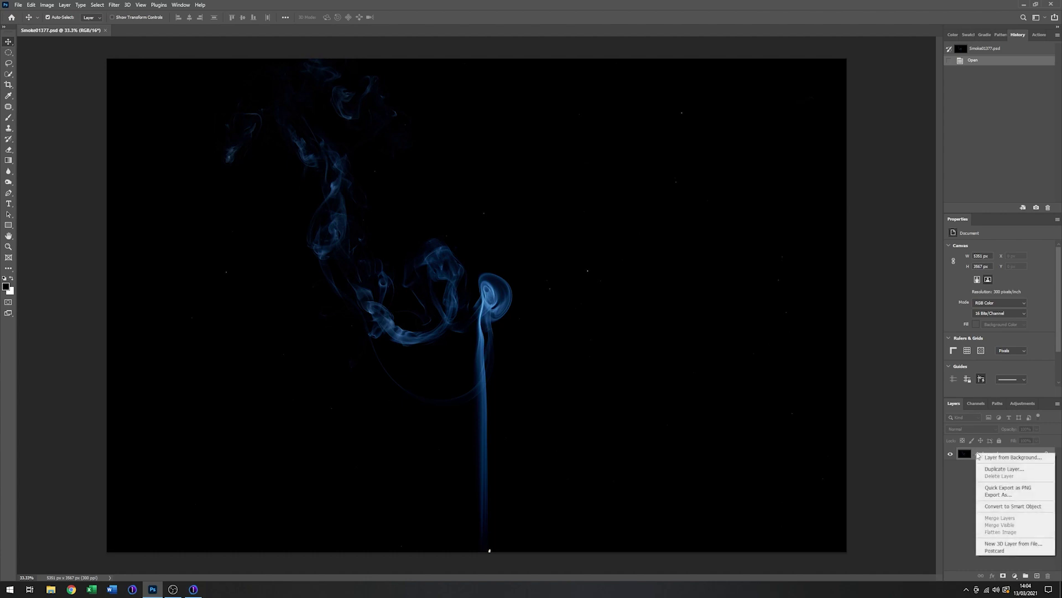
{"action": "left_click", "coordinate": [1003, 471]}
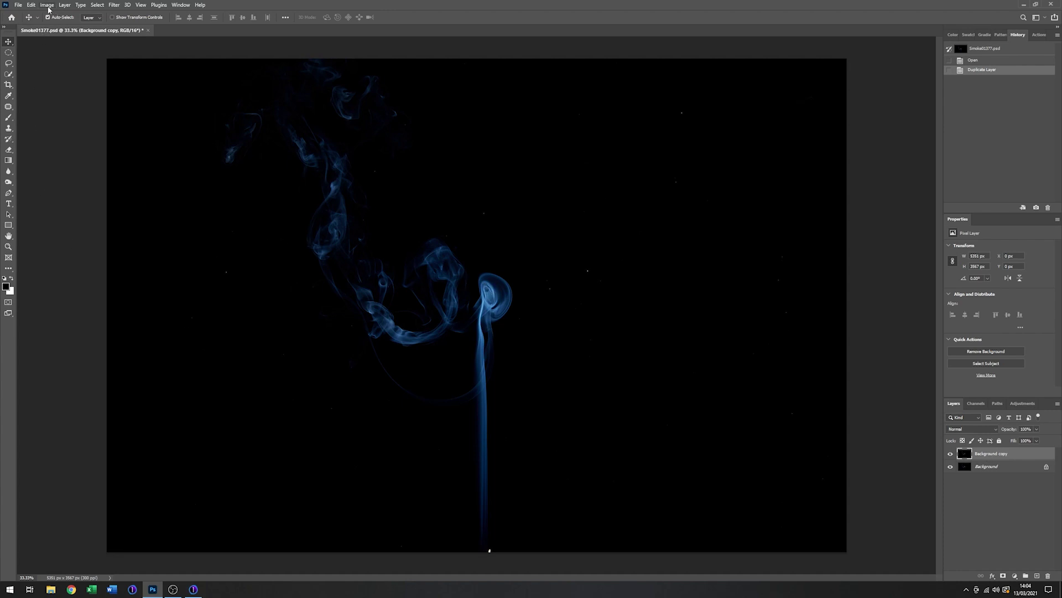
Step: Apply Levels to the Background copy, moving the white input point to about 115
{"action": "left_click", "coordinate": [48, 6]}
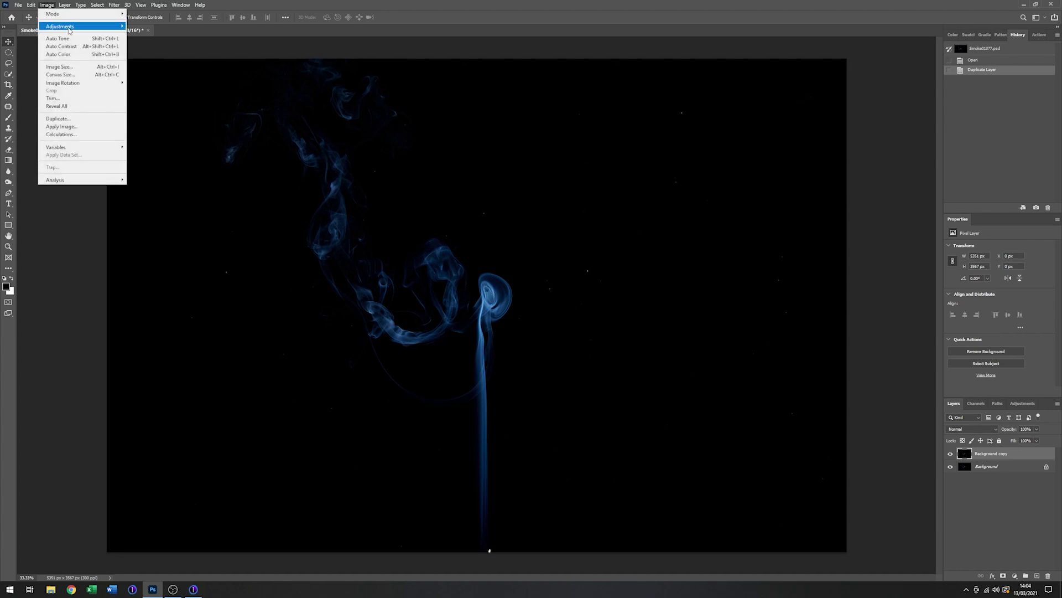
{"action": "mouse_move", "coordinate": [109, 29]}
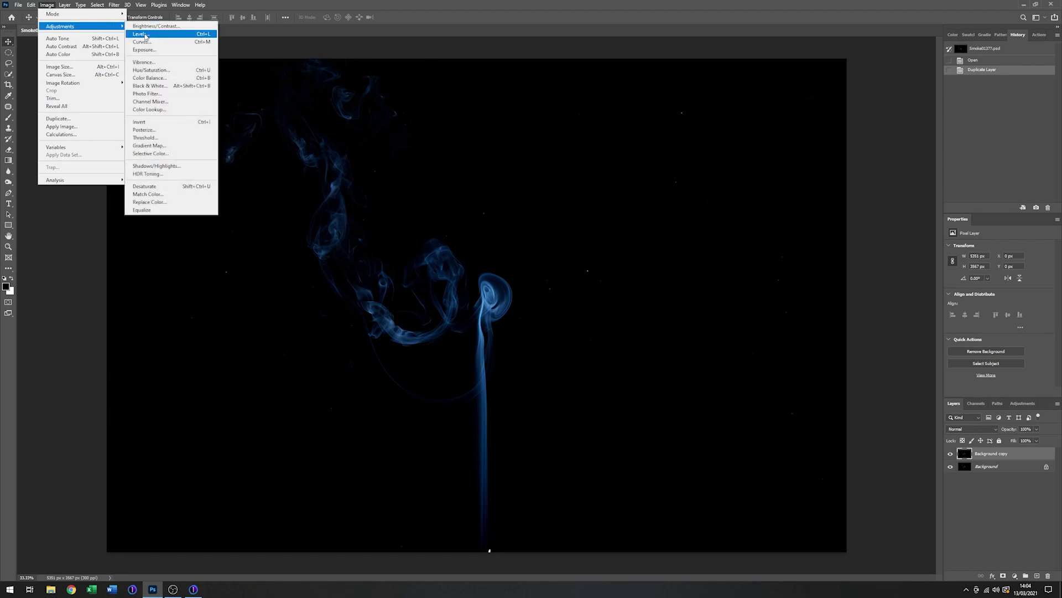
{"action": "left_click", "coordinate": [145, 35]}
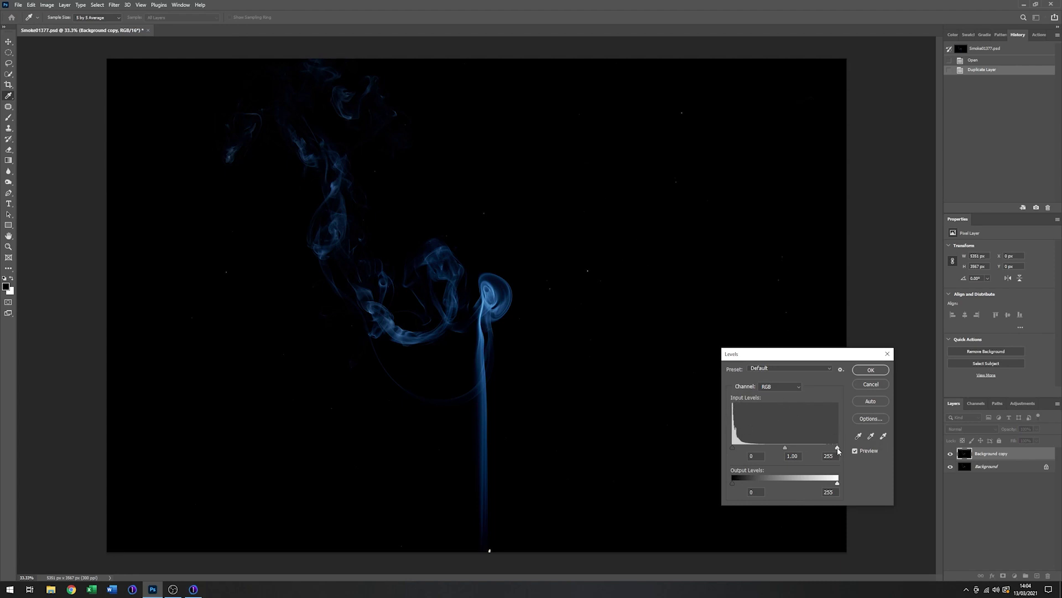
{"action": "left_click_drag", "start_coordinate": [838, 448], "coordinate": [784, 445]}
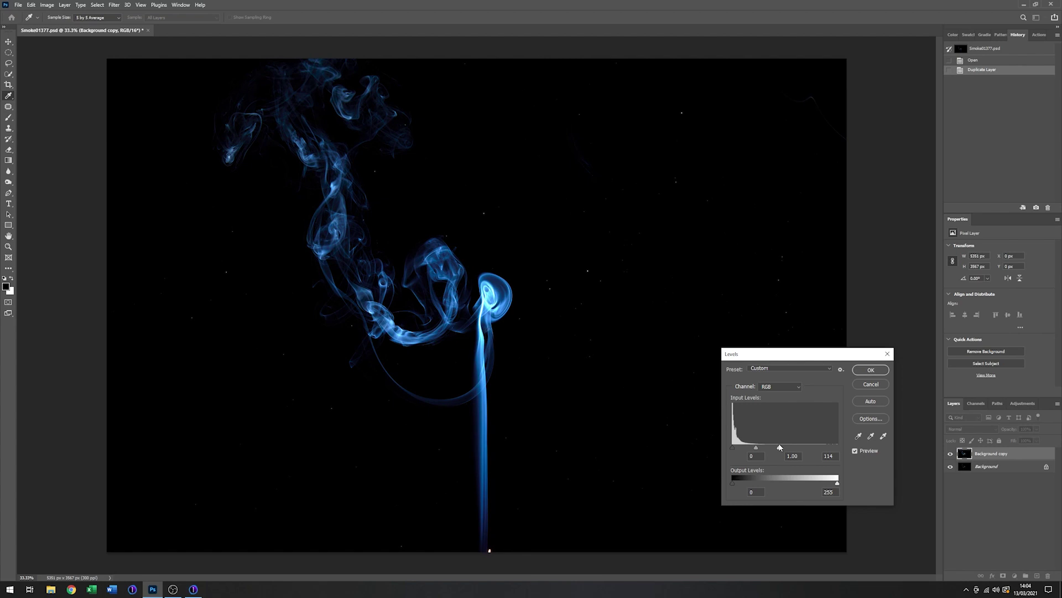
{"action": "left_click_drag", "start_coordinate": [780, 447], "coordinate": [780, 445]}
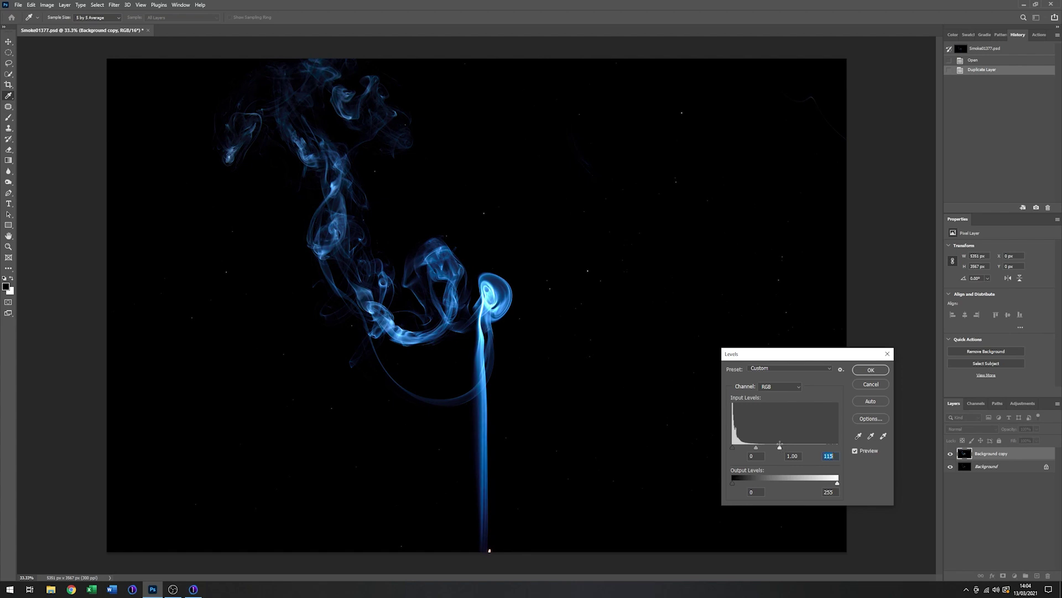
{"action": "left_click", "coordinate": [867, 370]}
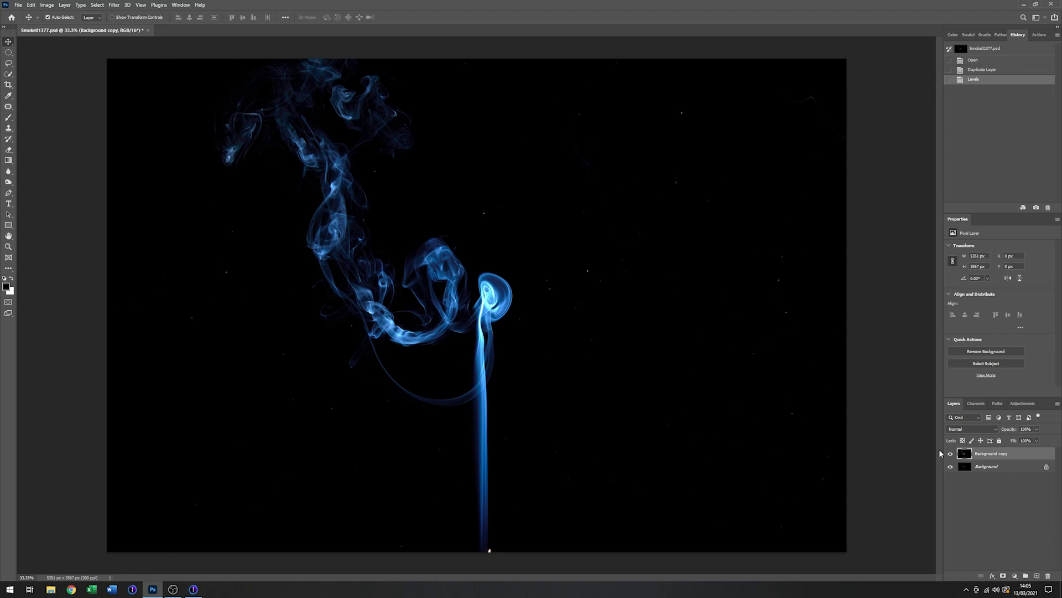
Step: Add a colorized Hue/Saturation layer: Hue 286, Saturation 60, slightly lowered Lightness
{"action": "left_click", "coordinate": [1022, 404]}
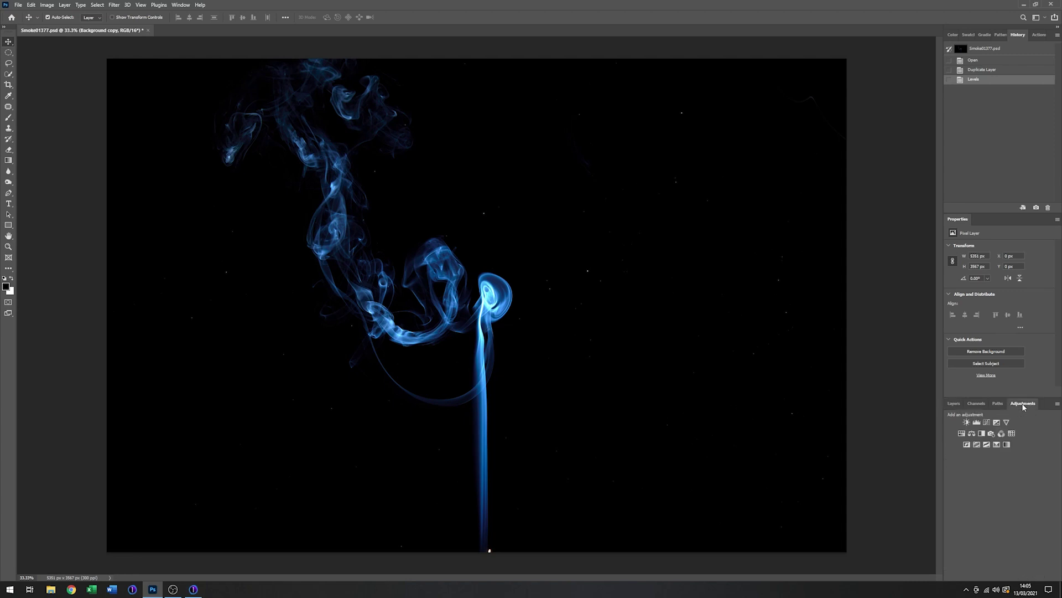
{"action": "left_click", "coordinate": [961, 434]}
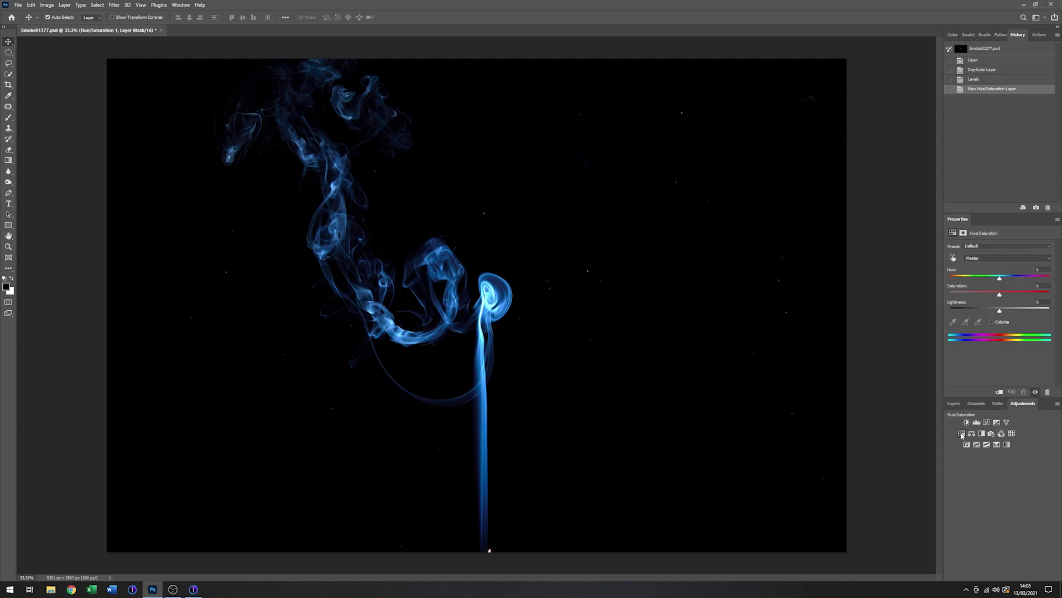
{"action": "left_click", "coordinate": [991, 322]}
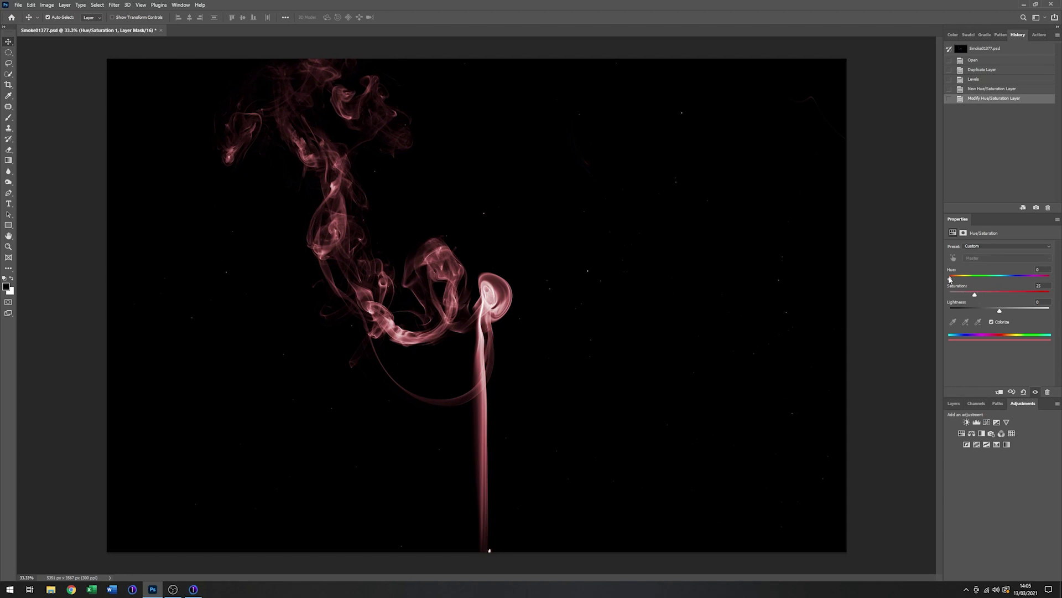
{"action": "left_click_drag", "start_coordinate": [951, 280], "coordinate": [1061, 270]}
{"action": "mouse_move", "coordinate": [1021, 276]}
{"action": "left_mouse_down"}
{"action": "mouse_move", "coordinate": [1008, 275]}
{"action": "mouse_move", "coordinate": [1031, 280]}
{"action": "left_mouse_up"}
{"action": "left_click_drag", "start_coordinate": [983, 299], "coordinate": [1011, 310]}
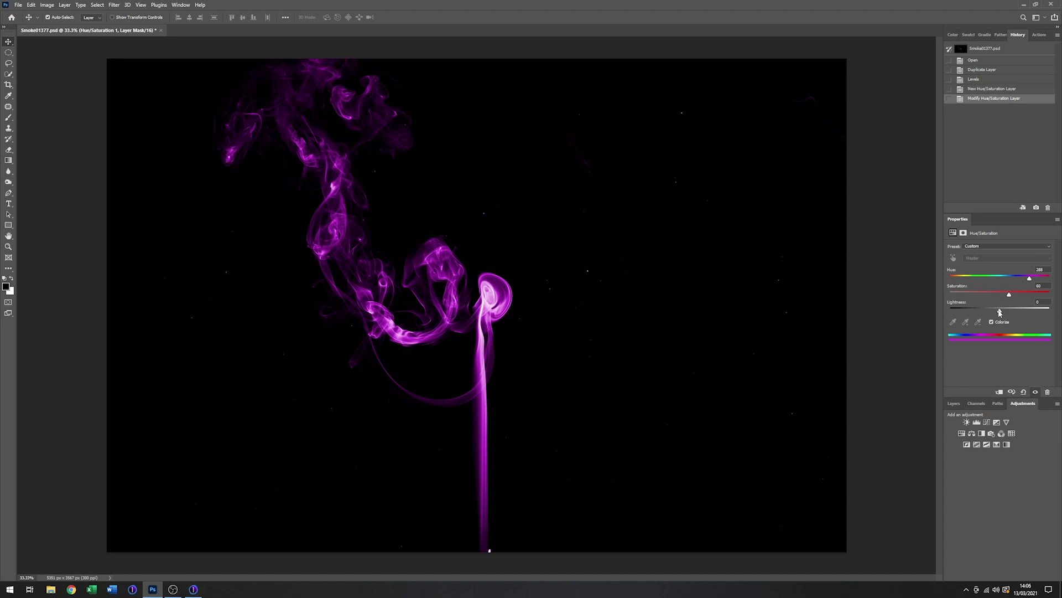
{"action": "mouse_move", "coordinate": [1000, 313]}
{"action": "left_mouse_down"}
{"action": "mouse_move", "coordinate": [1015, 314]}
{"action": "mouse_move", "coordinate": [999, 311]}
{"action": "left_mouse_up"}
Step: Add an empty Layer 1 and brush black over dust in the upper right and left
{"action": "left_click", "coordinate": [953, 403]}
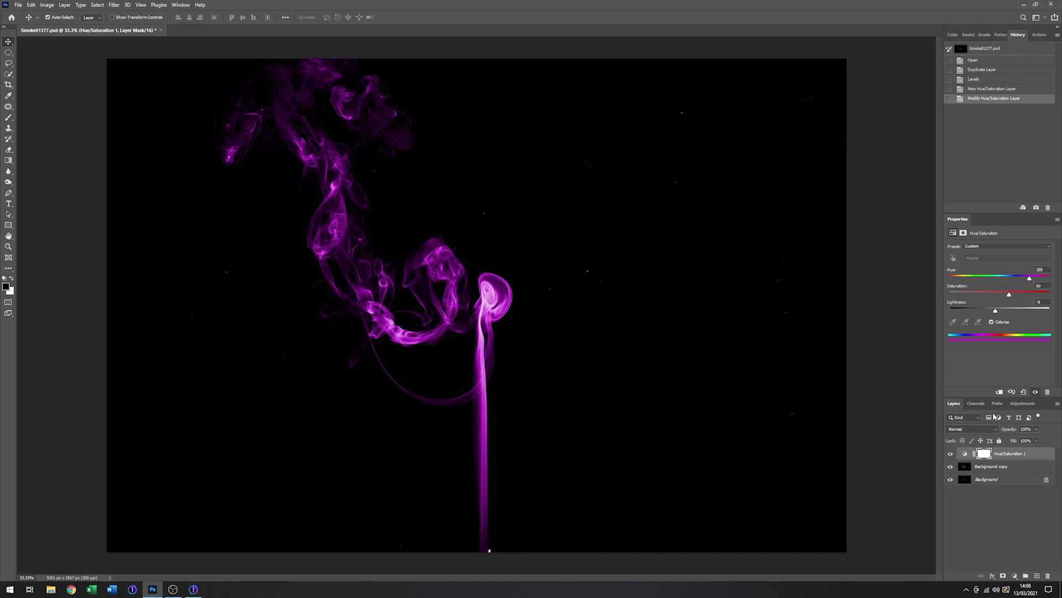
{"action": "left_click", "coordinate": [1037, 576]}
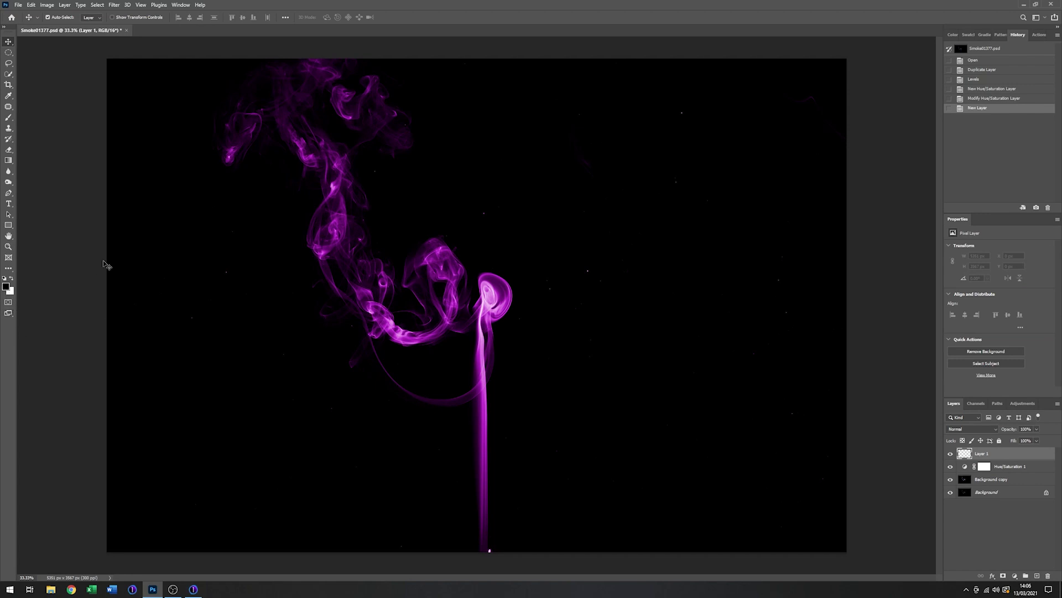
{"action": "left_click", "coordinate": [8, 119]}
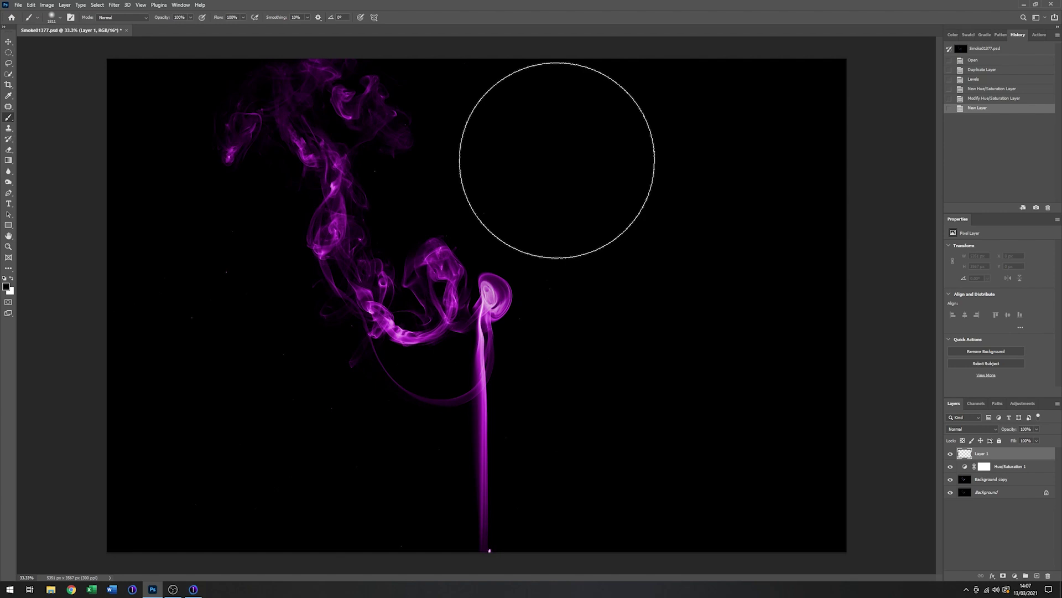
{"action": "left_click_drag", "start_coordinate": [631, 254], "coordinate": [657, 114]}
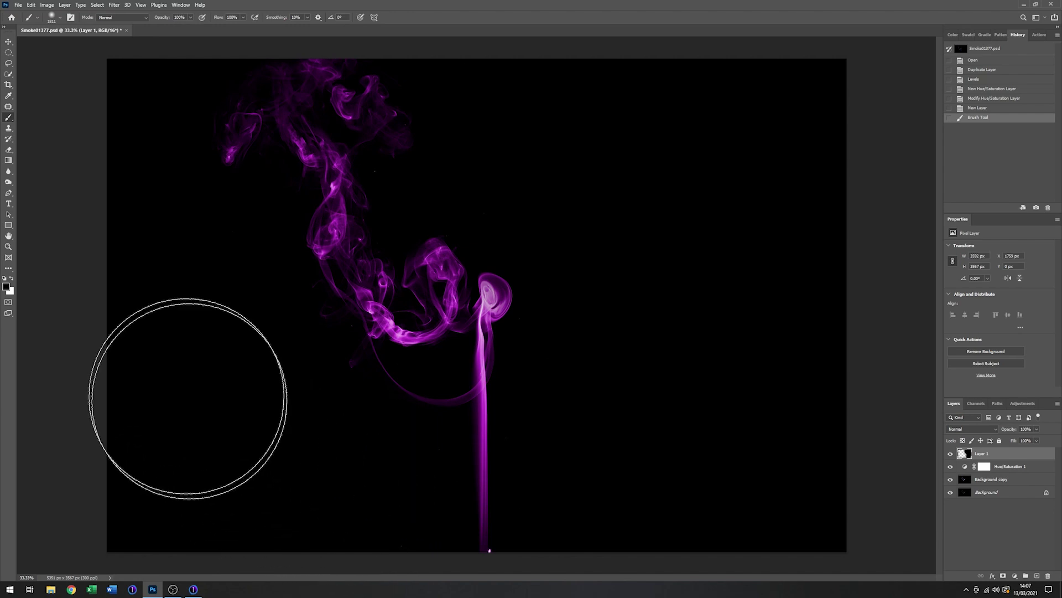
{"action": "left_click_drag", "start_coordinate": [147, 277], "coordinate": [158, 382]}
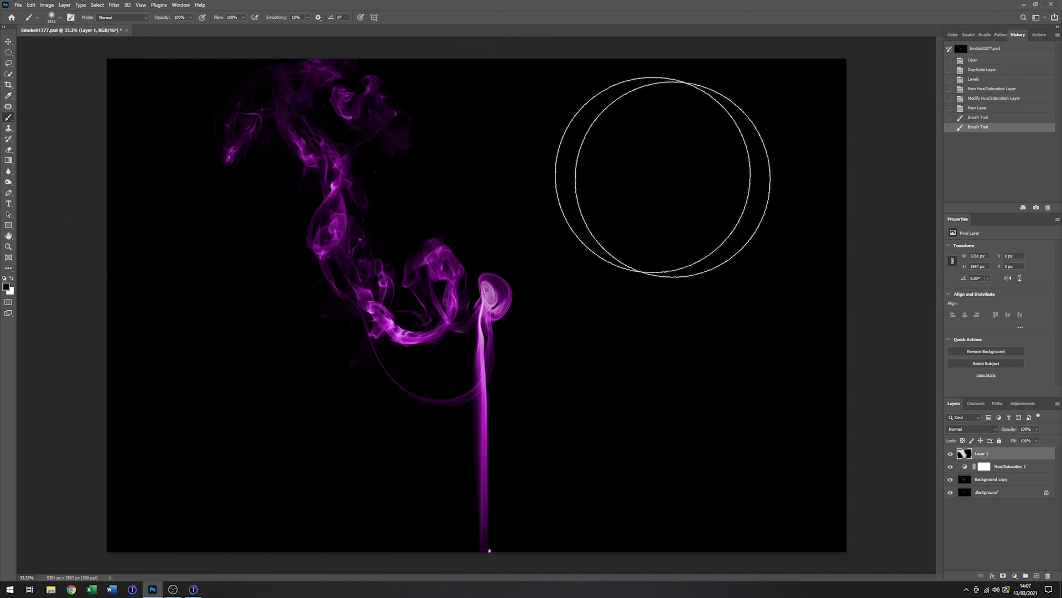
Step: Set the brush size to 306 px and paint out the remaining specks near the upper smoke
{"action": "right_click", "coordinate": [609, 154]}
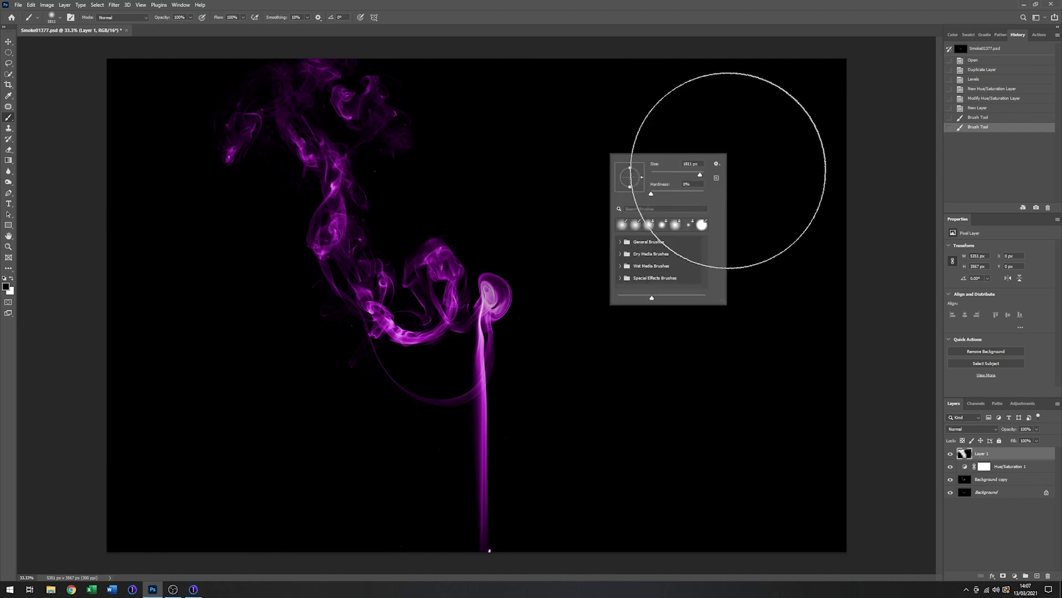
{"action": "mouse_move", "coordinate": [700, 176]}
{"action": "left_mouse_down"}
{"action": "mouse_move", "coordinate": [676, 176]}
{"action": "mouse_move", "coordinate": [685, 176]}
{"action": "mouse_move", "coordinate": [669, 193]}
{"action": "left_mouse_up"}
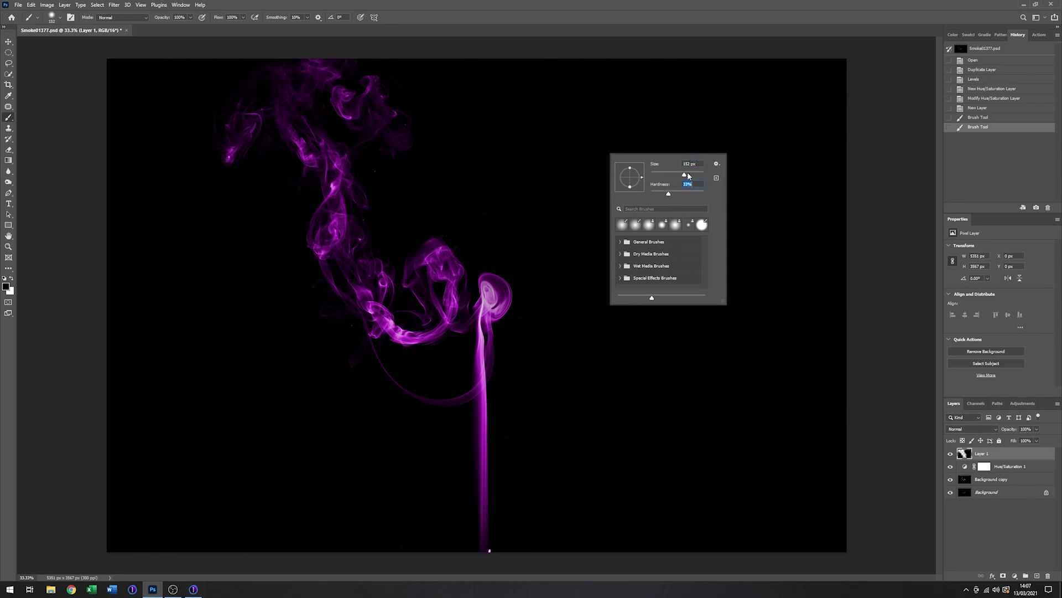
{"action": "left_click_drag", "start_coordinate": [685, 176], "coordinate": [693, 175]}
{"action": "key", "text": "Return"}
{"action": "left_click_drag", "start_coordinate": [398, 194], "coordinate": [437, 199]}
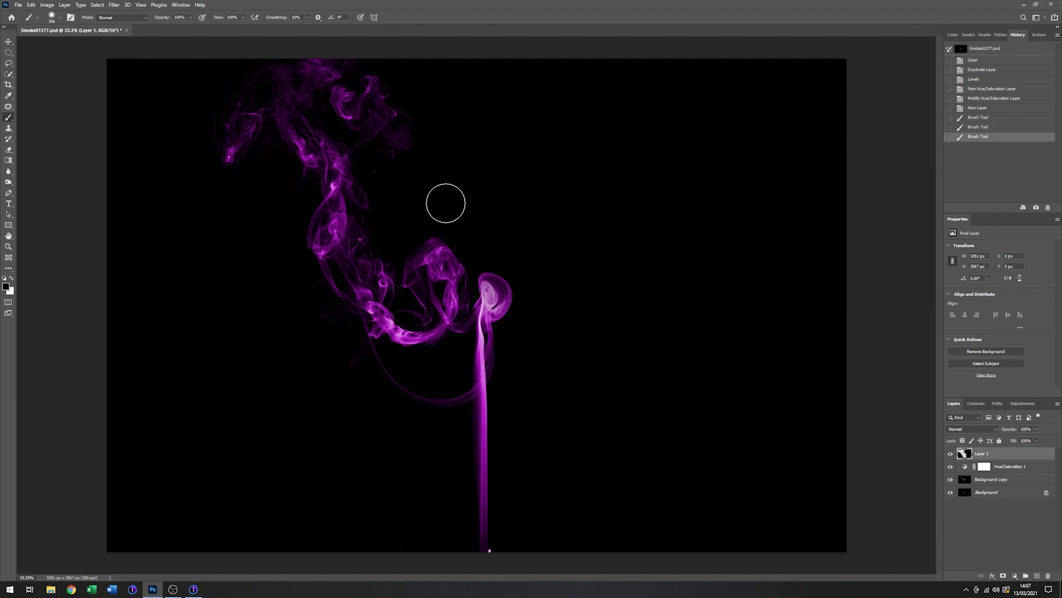
{"action": "left_click_drag", "start_coordinate": [517, 223], "coordinate": [387, 171]}
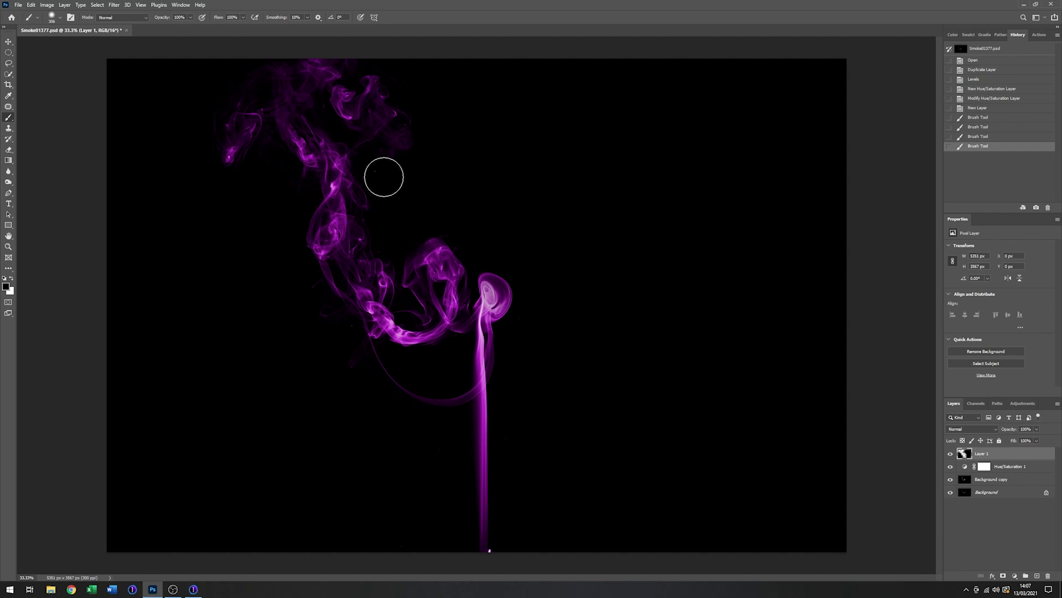
{"action": "left_click_drag", "start_coordinate": [474, 171], "coordinate": [577, 149]}
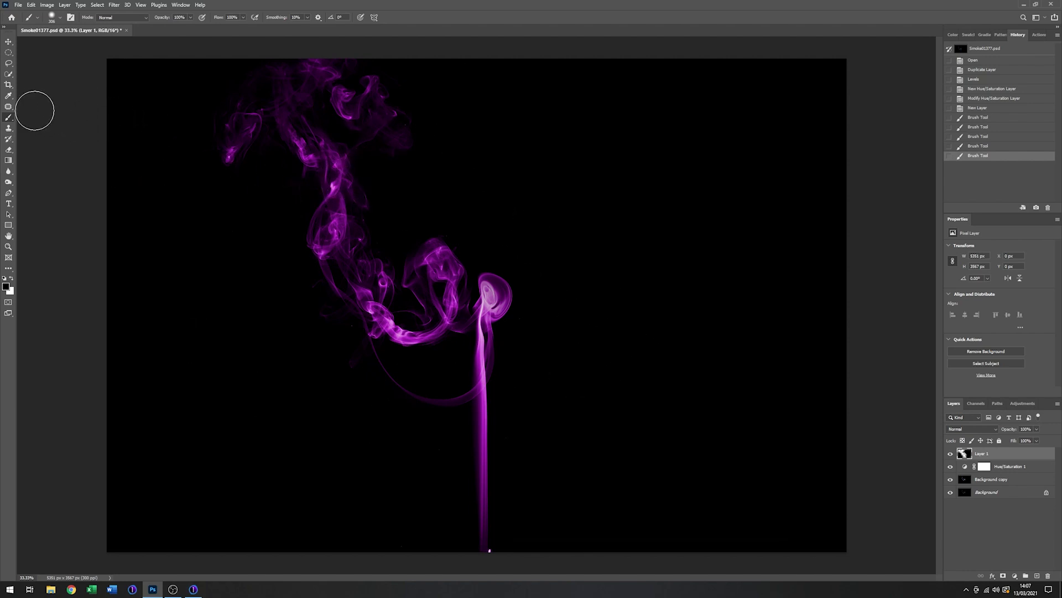
Step: Use the Crop tool with a cleared custom ratio and resize the crop box freely
{"action": "left_click", "coordinate": [8, 86]}
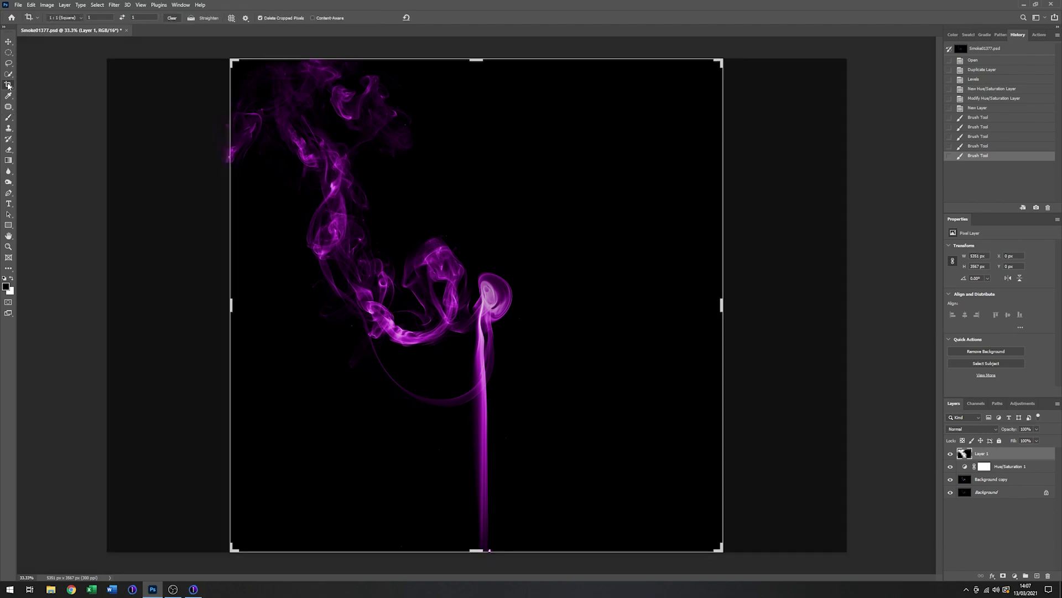
{"action": "left_click", "coordinate": [79, 18]}
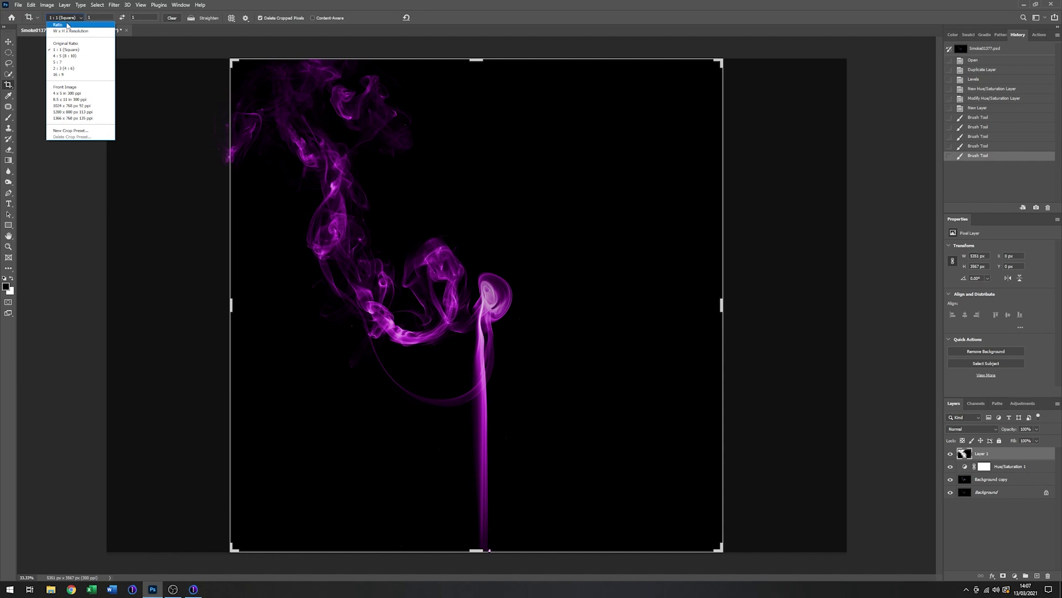
{"action": "left_click", "coordinate": [69, 25]}
{"action": "left_click", "coordinate": [179, 21]}
{"action": "left_click_drag", "start_coordinate": [231, 60], "coordinate": [192, 78]}
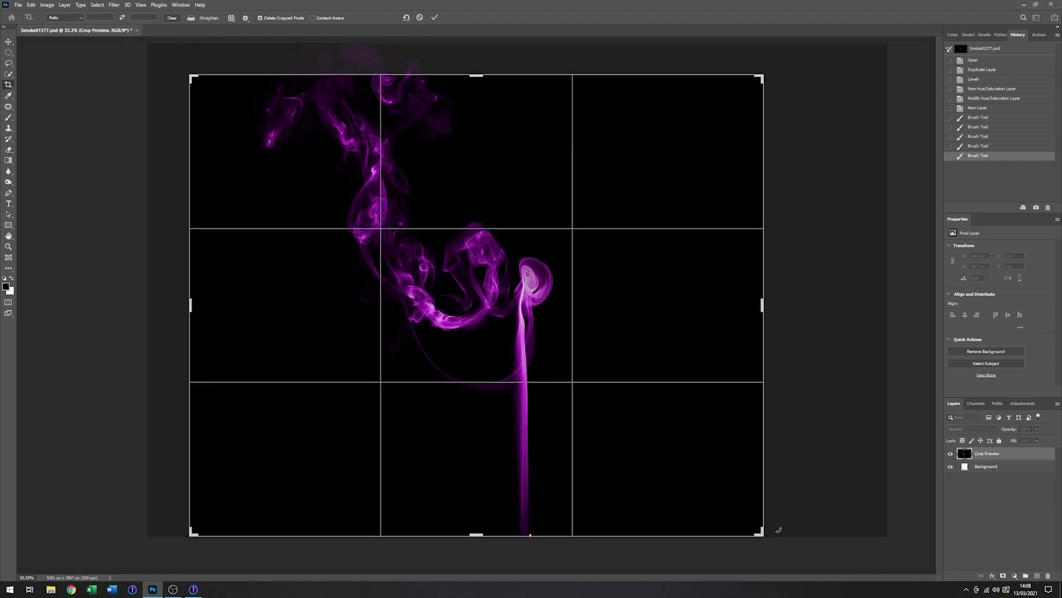
{"action": "left_click_drag", "start_coordinate": [763, 526], "coordinate": [698, 462]}
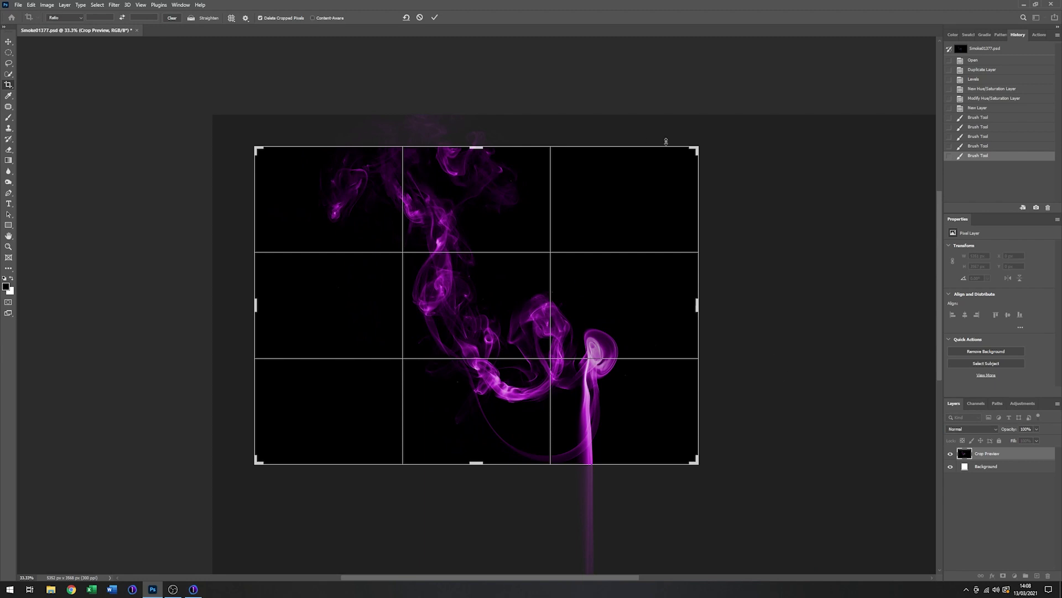
{"action": "left_click_drag", "start_coordinate": [698, 145], "coordinate": [732, 155]}
Step: Constrain the crop to 16:9, enlarge it, and reposition the smoke inside it
{"action": "left_click", "coordinate": [79, 18]}
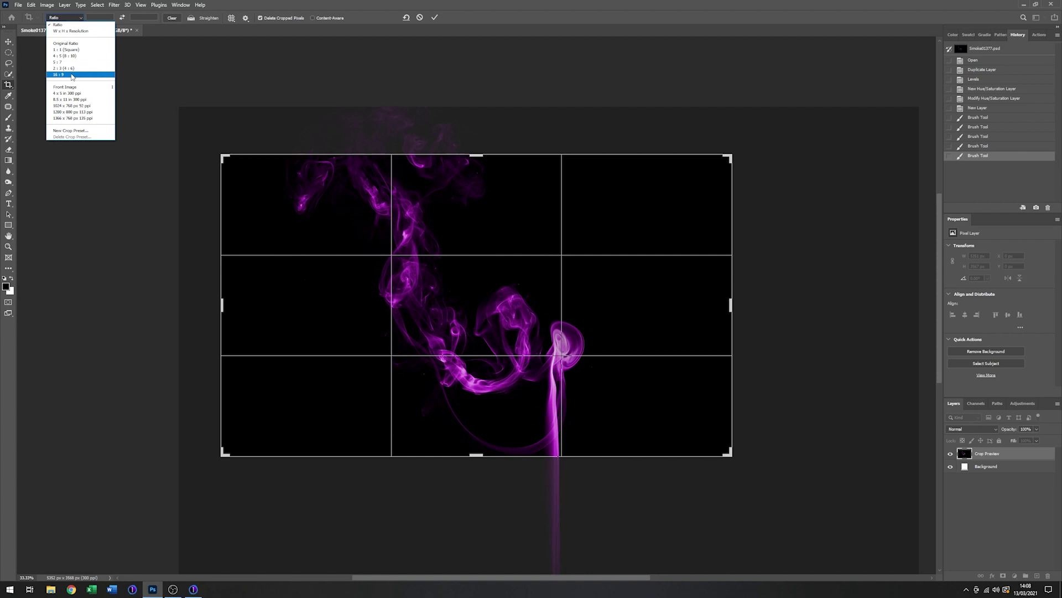
{"action": "left_click", "coordinate": [71, 75]}
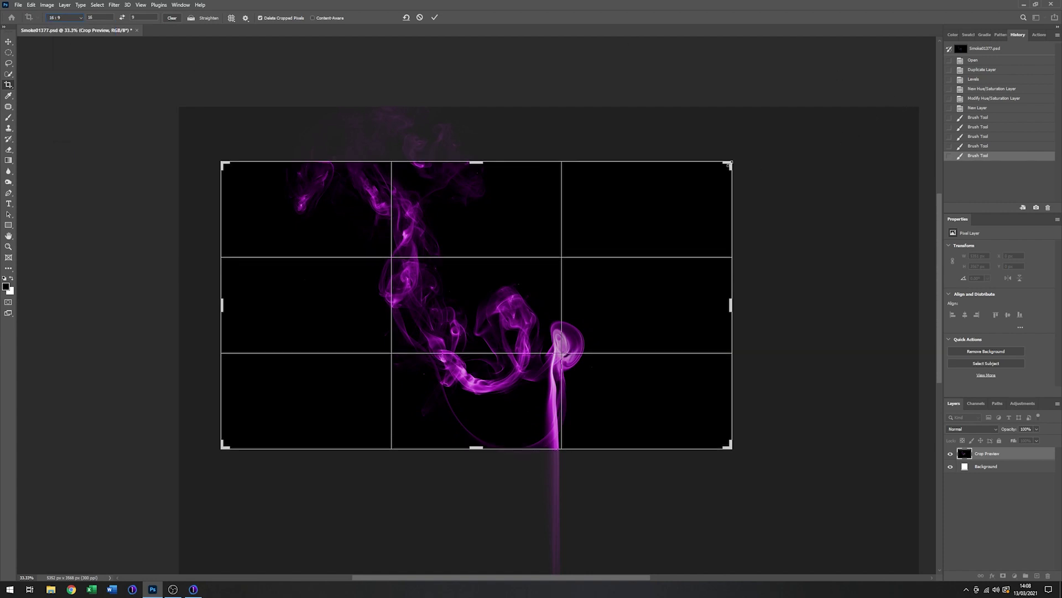
{"action": "left_click_drag", "start_coordinate": [729, 165], "coordinate": [753, 154]}
{"action": "left_click_drag", "start_coordinate": [714, 221], "coordinate": [748, 213]}
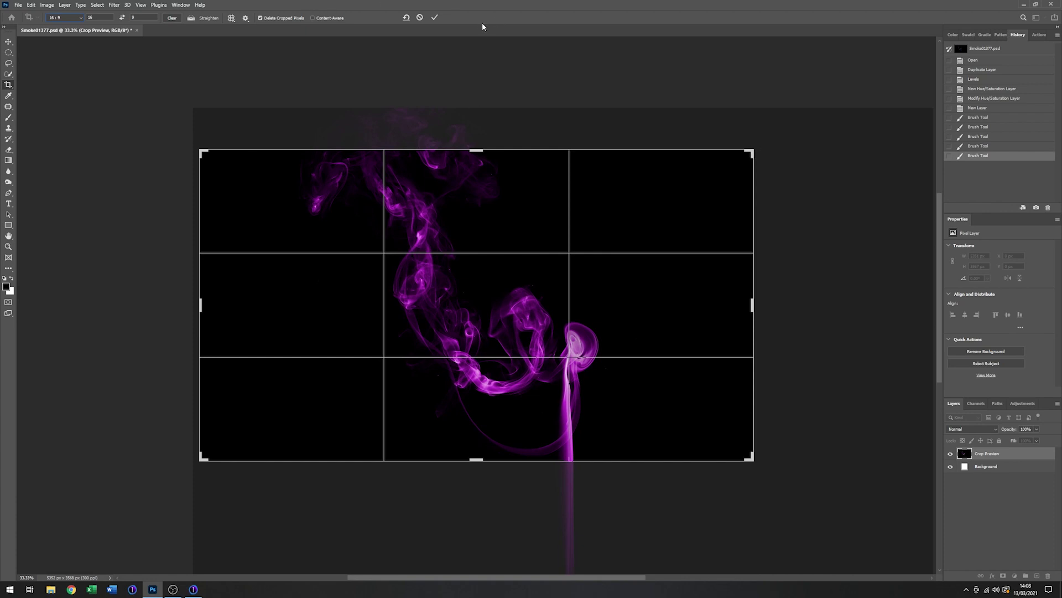
Step: Commit the 16:9 crop, then trash its History state to restore the uncropped smoke photo
{"action": "left_click", "coordinate": [435, 20]}
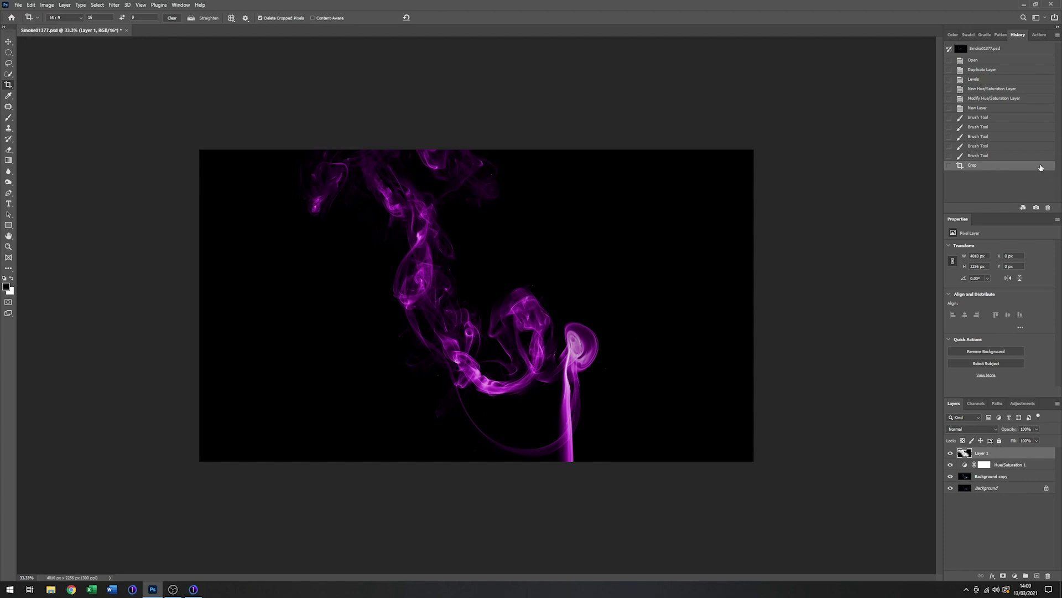
{"action": "left_click_drag", "start_coordinate": [1041, 167], "coordinate": [1049, 209]}
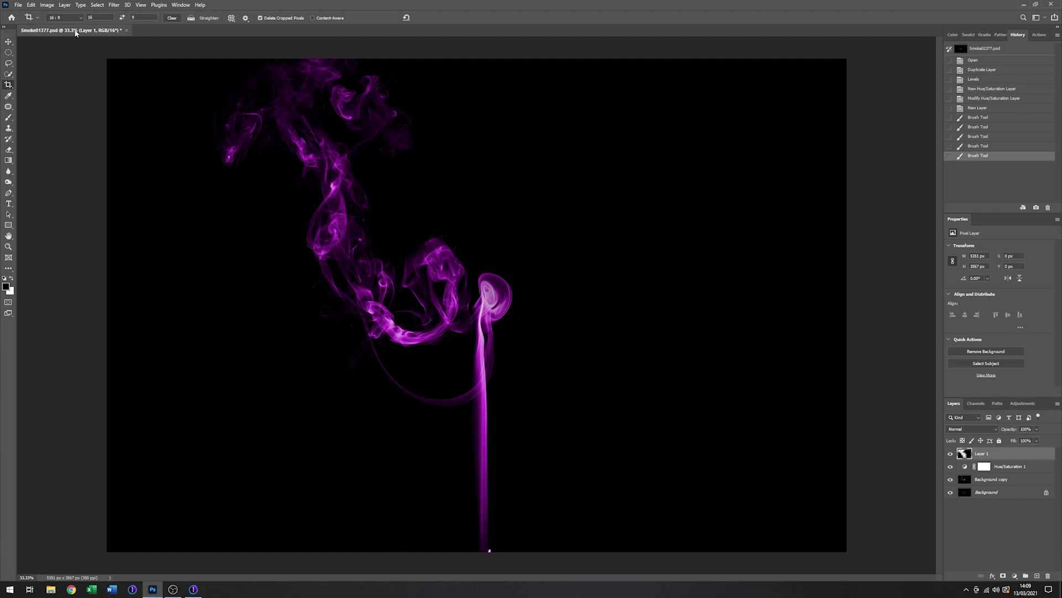
Step: Draw a new 16:9 crop box, enlarge it past the photo's left edge, and reposition the smoke inside
{"action": "left_click", "coordinate": [118, 78]}
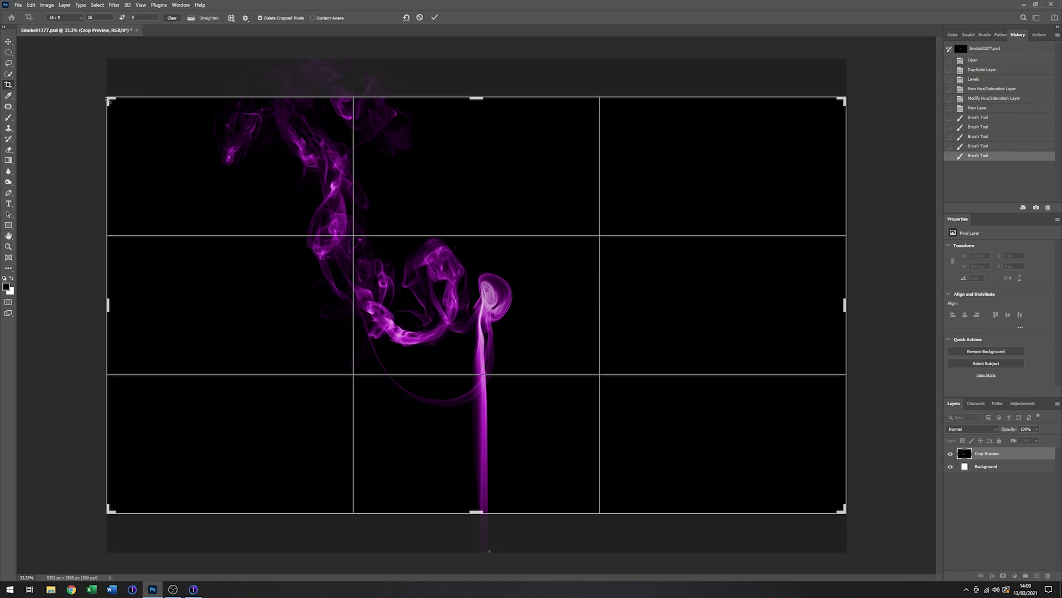
{"action": "left_click_drag", "start_coordinate": [109, 101], "coordinate": [147, 120]}
{"action": "left_click_drag", "start_coordinate": [422, 149], "coordinate": [498, 219]}
{"action": "left_click_drag", "start_coordinate": [805, 490], "coordinate": [777, 473]}
{"action": "left_click_drag", "start_coordinate": [712, 291], "coordinate": [736, 265]}
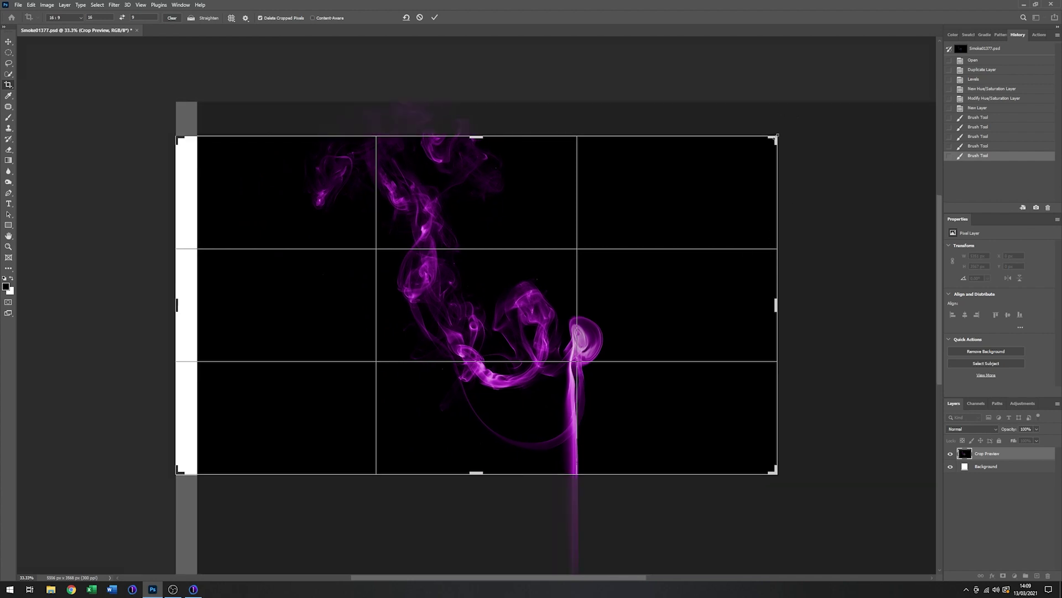
{"action": "mouse_move", "coordinate": [776, 135]}
{"action": "left_mouse_down"}
{"action": "mouse_move", "coordinate": [784, 129]}
{"action": "mouse_move", "coordinate": [778, 137]}
{"action": "left_mouse_up"}
{"action": "mouse_move", "coordinate": [712, 198]}
{"action": "left_mouse_down"}
{"action": "mouse_move", "coordinate": [716, 187]}
{"action": "mouse_move", "coordinate": [724, 209]}
{"action": "left_mouse_up"}
{"action": "left_click_drag", "start_coordinate": [786, 133], "coordinate": [791, 129]}
{"action": "left_click_drag", "start_coordinate": [728, 192], "coordinate": [735, 179]}
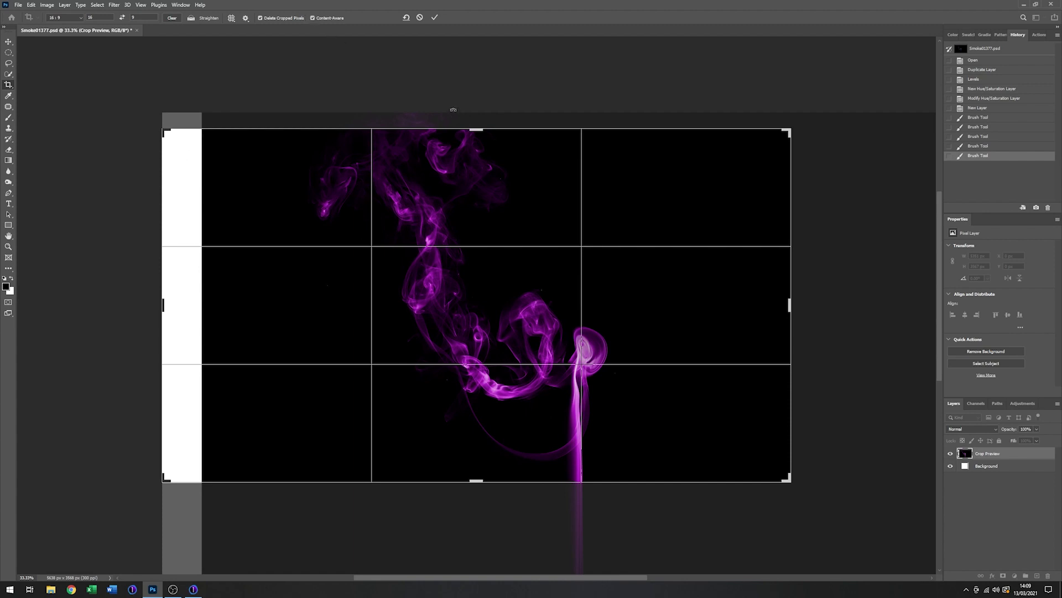
Step: Commit the 16:9 crop with Content-Aware fill enabled for the empty left strip
{"action": "left_click", "coordinate": [434, 18]}
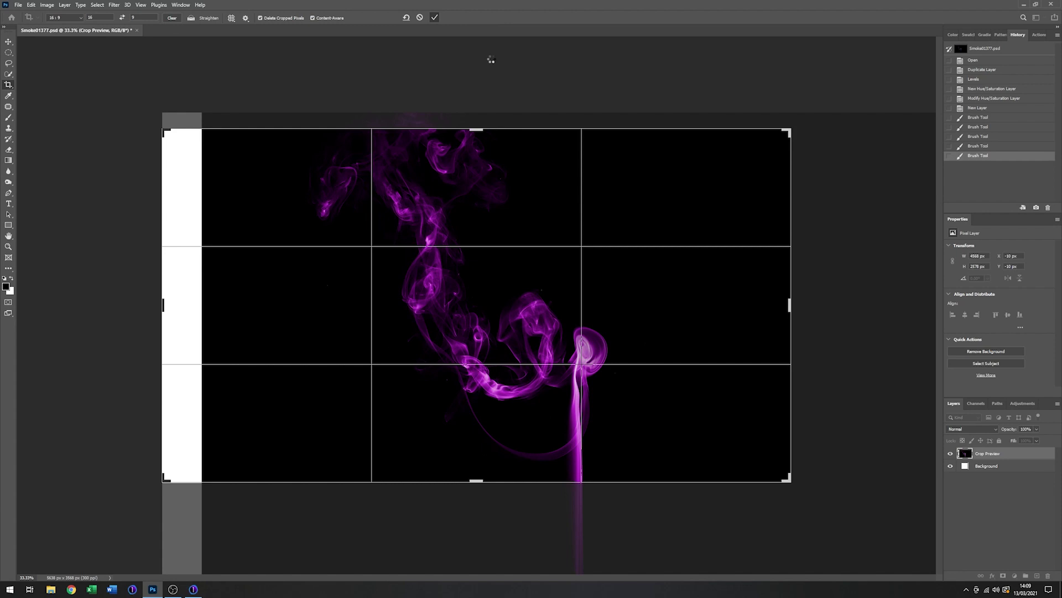